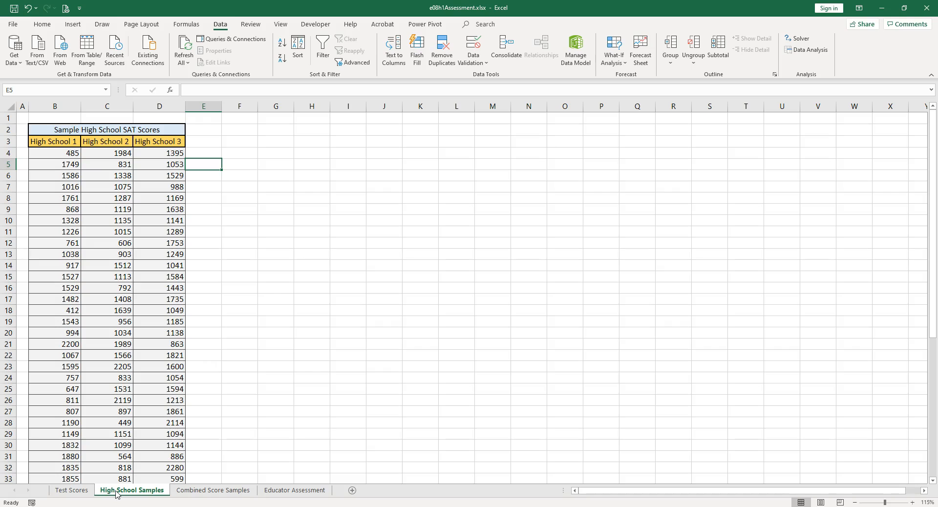
- Find the add-ins manager by searching for "add" and make sure the Analysis ToolPak is enabled
left_click(496, 22)
type("add")
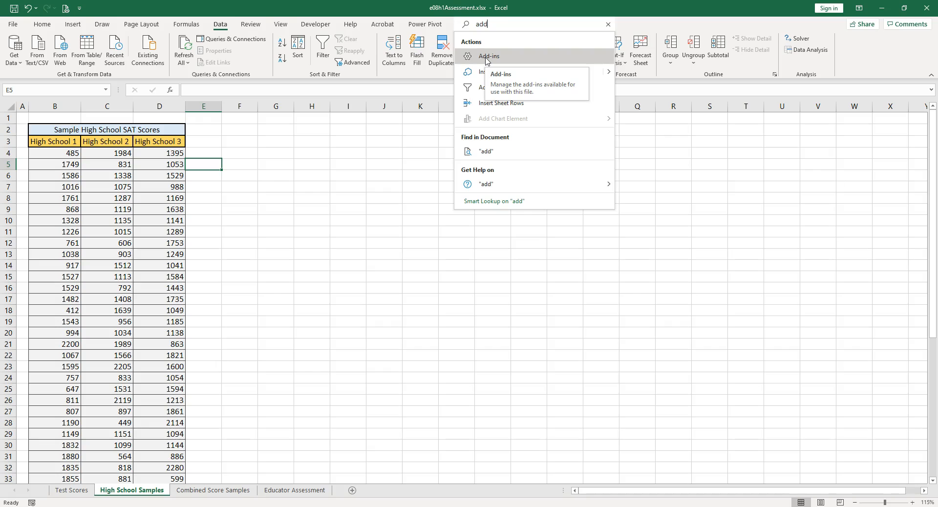
left_click(487, 56)
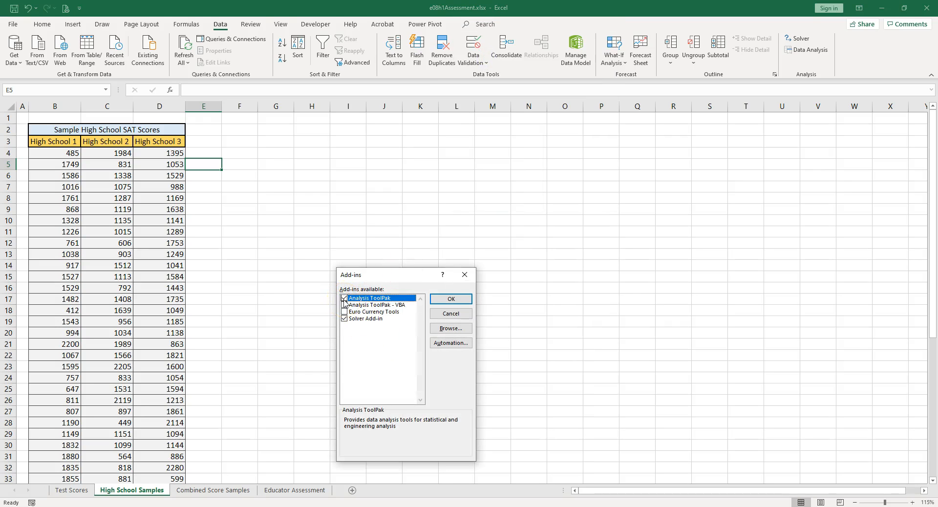
left_click(449, 302)
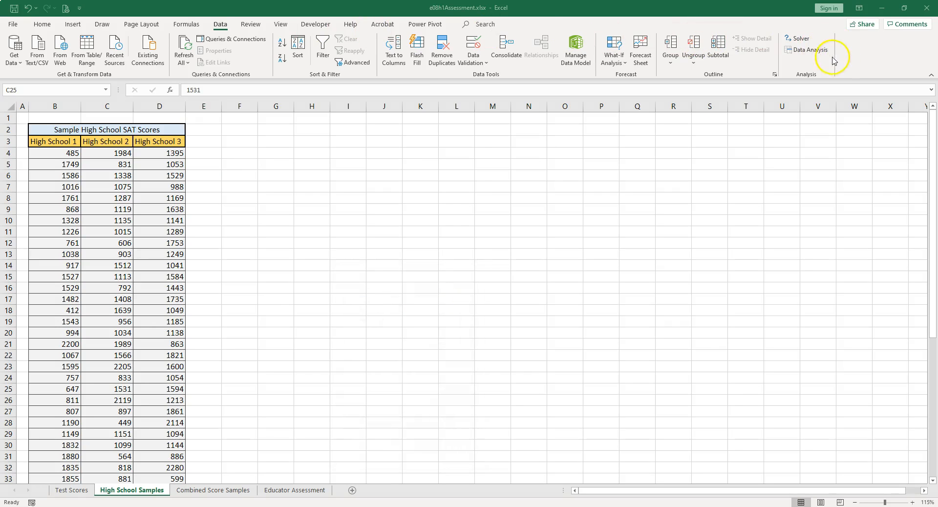
- Start an Anova: Single Factor analysis with the three high school score columns and their headers, B3:D53, as the input range
left_click(814, 50)
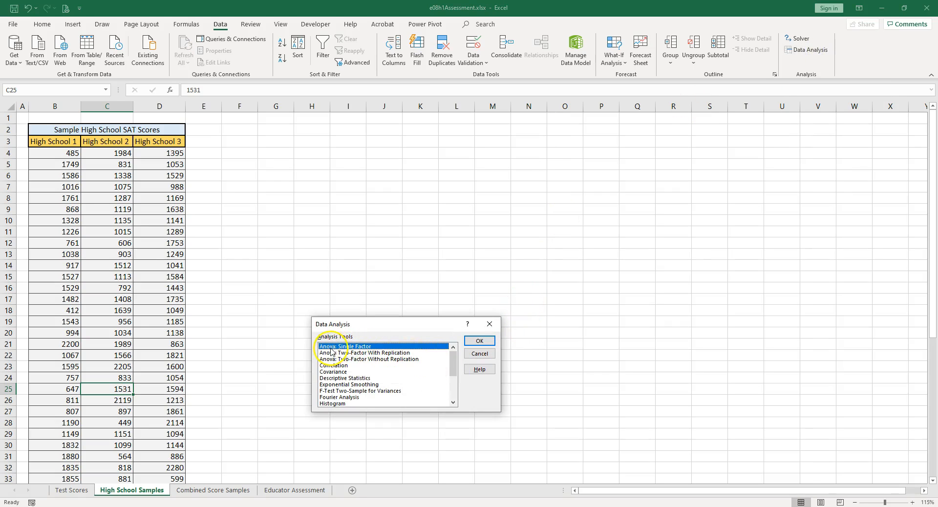
mouse_move(454, 357)
left_mouse_down()
mouse_move(453, 371)
mouse_move(456, 351)
left_mouse_up()
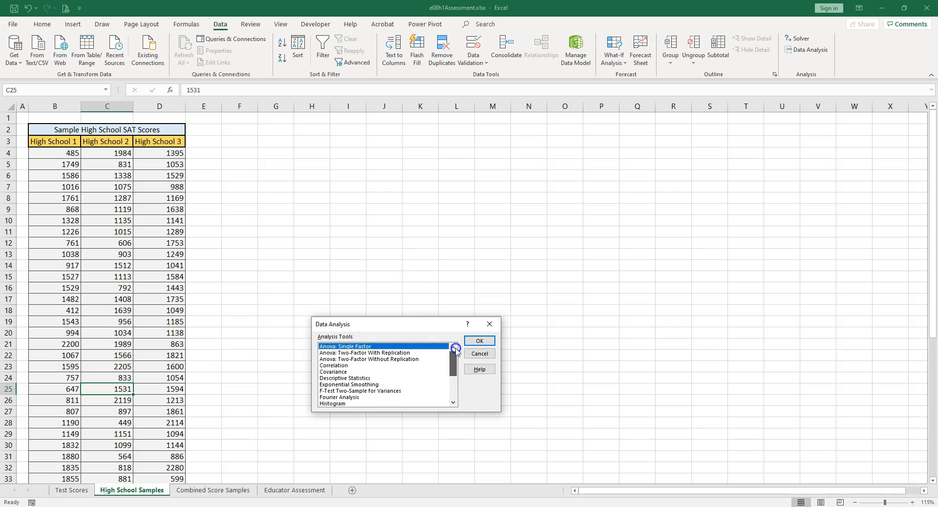
left_click(484, 343)
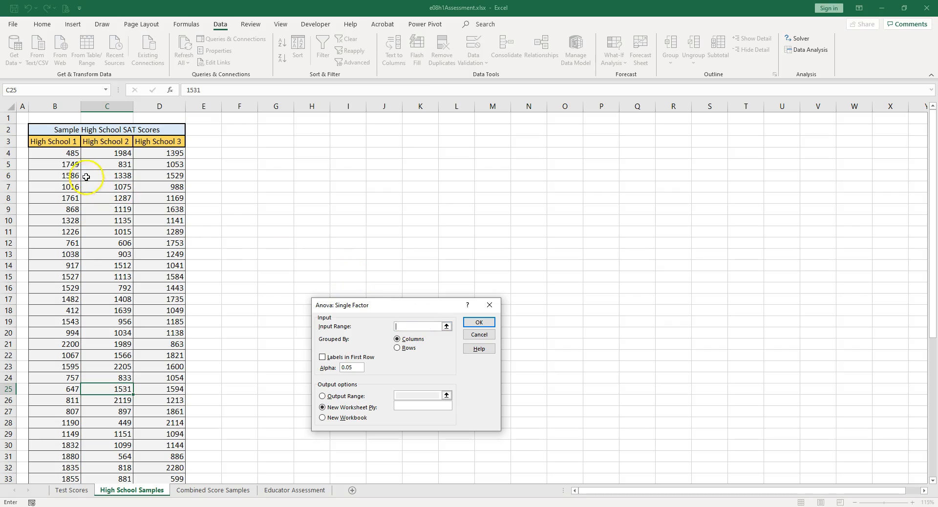
left_click(50, 143)
key("ctrl+shift+Right")
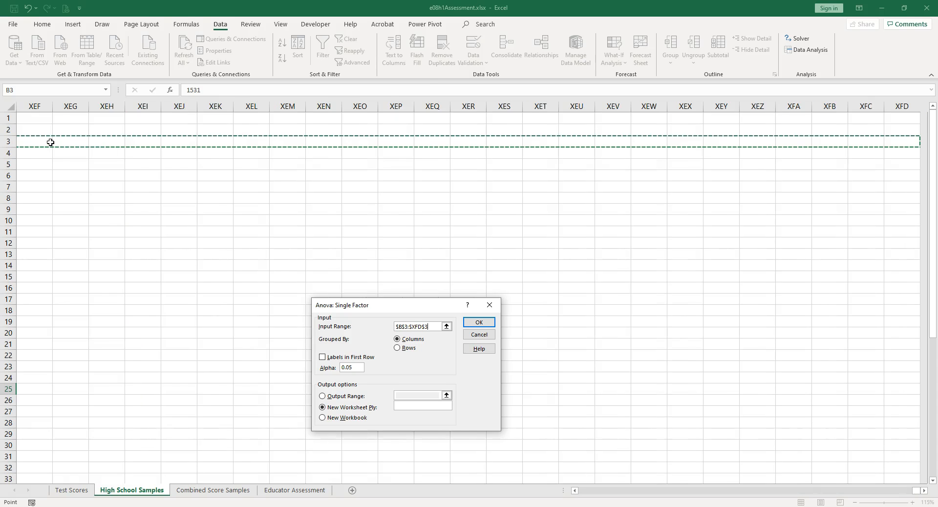
key("ctrl+shift+Left")
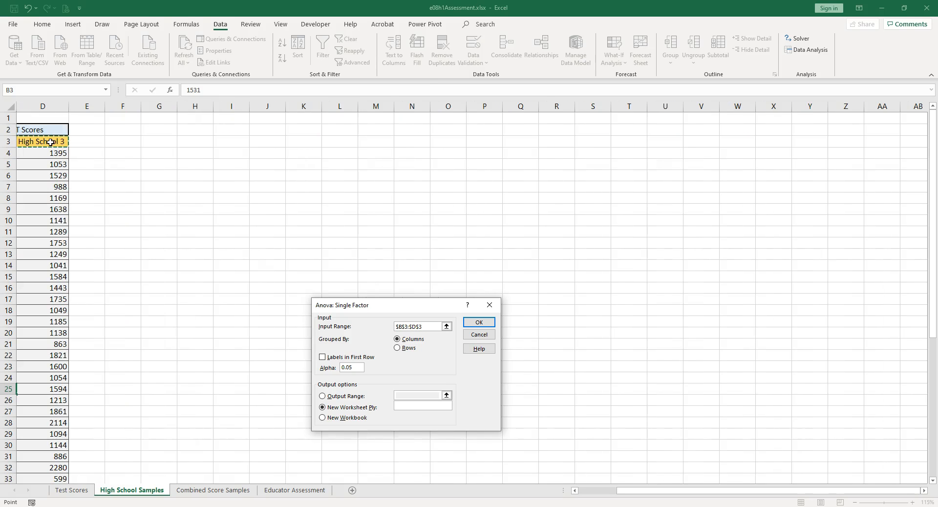
key("ctrl+shift+Down")
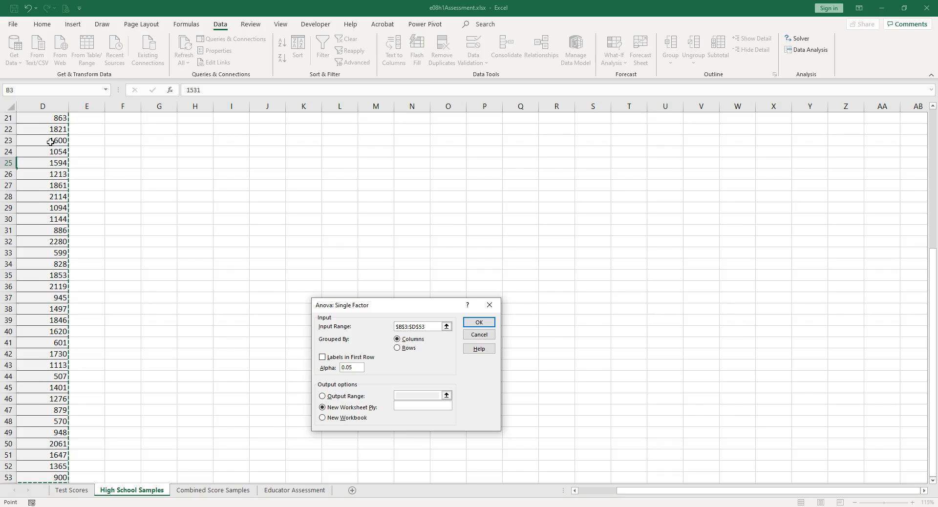
scroll(51, 142, "left", 3)
scroll(50, 142, "up", 7)
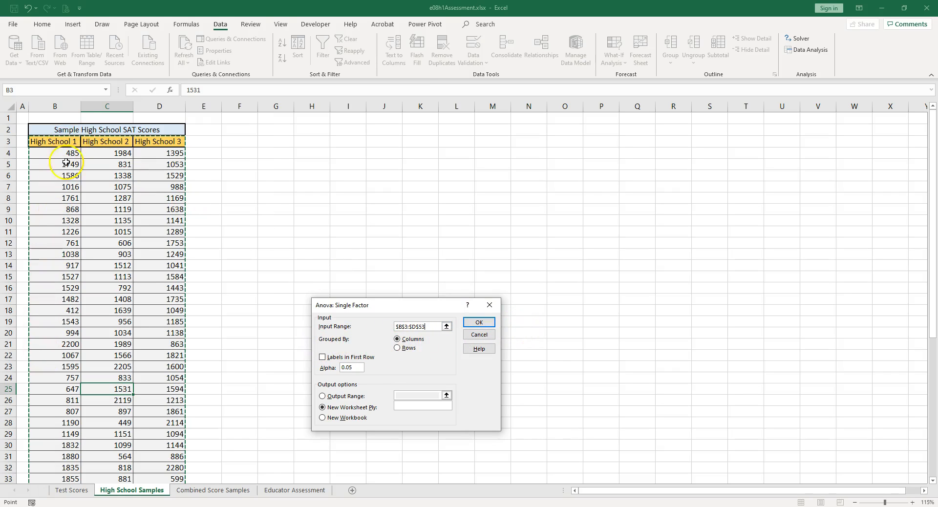
- Run the ANOVA with labels in the first row and output at F5, and fit columns F to L to their contents
left_click(323, 359)
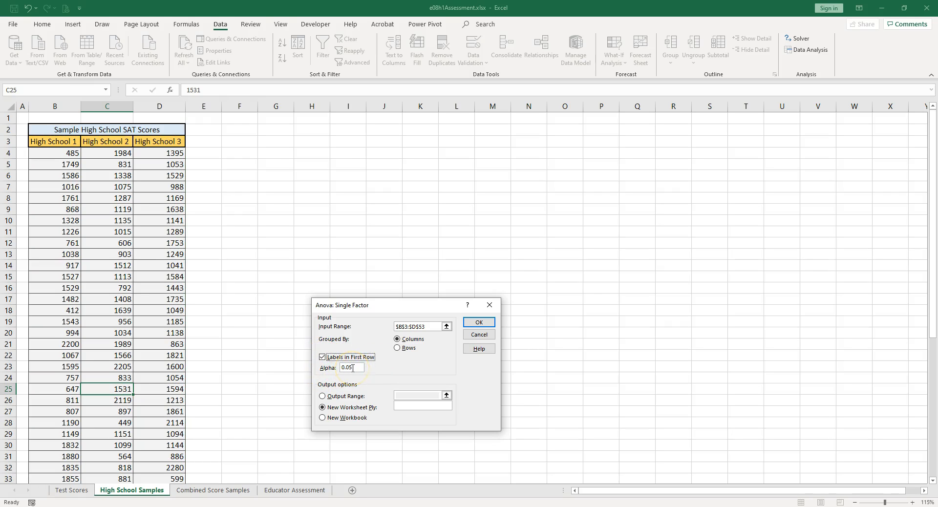
left_click(324, 397)
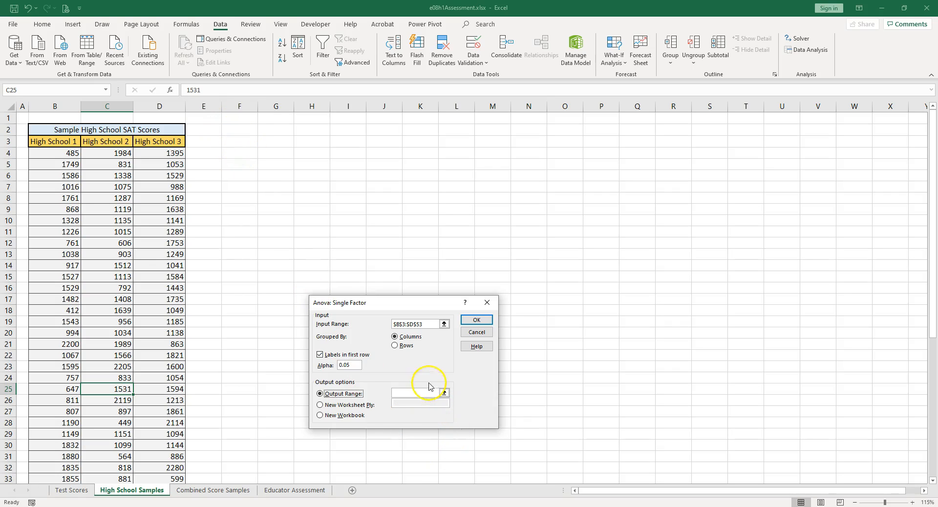
left_click(409, 393)
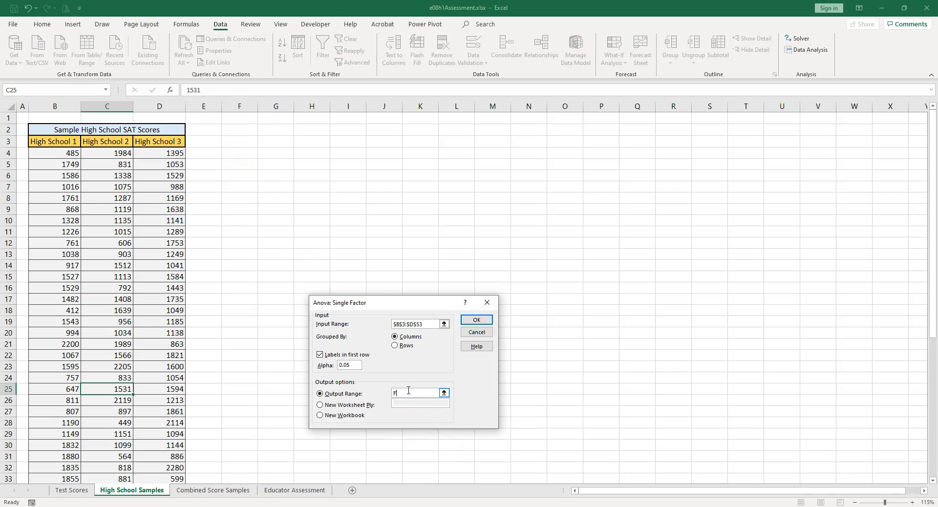
left_click(477, 320)
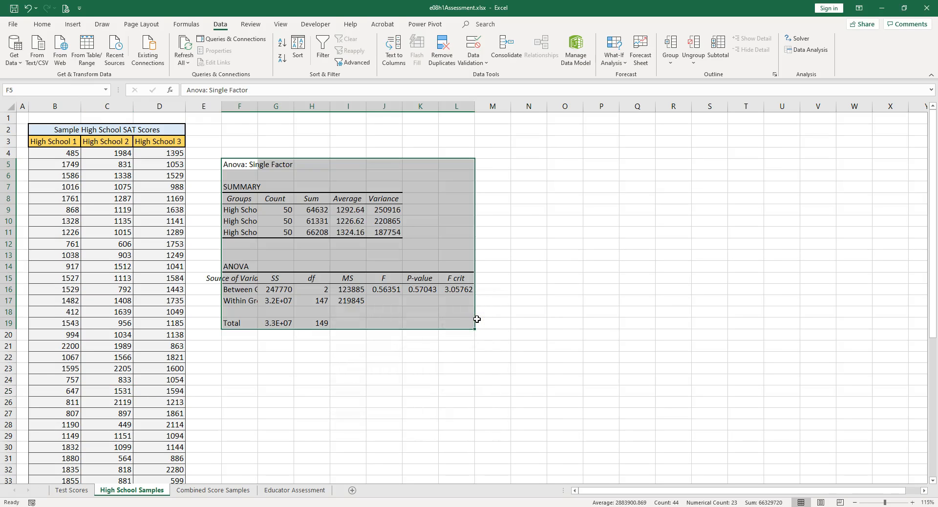
left_click_drag(246, 103, 449, 105)
double_click(403, 106)
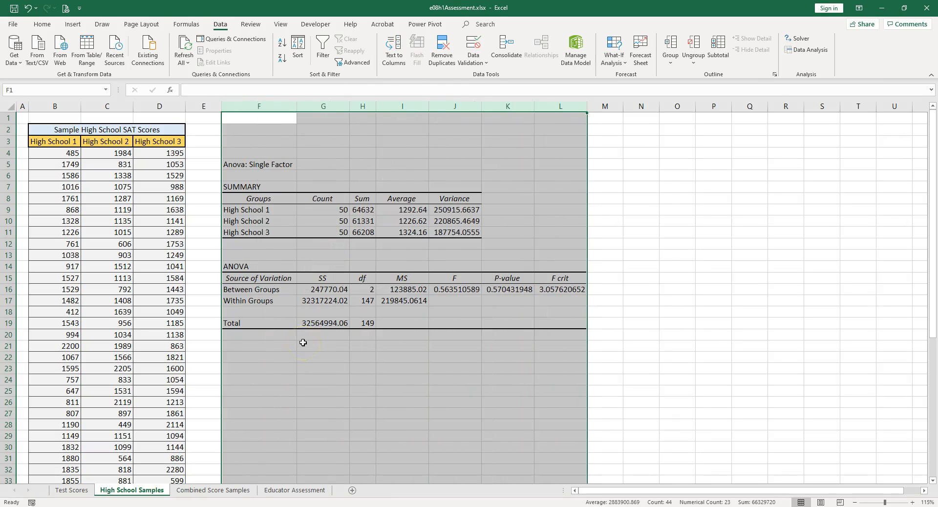
- Examine the ANOVA summary table's groups and High School 1's count, sum, average and variance against the source scores
left_click_drag(256, 199, 256, 230)
left_click(318, 210)
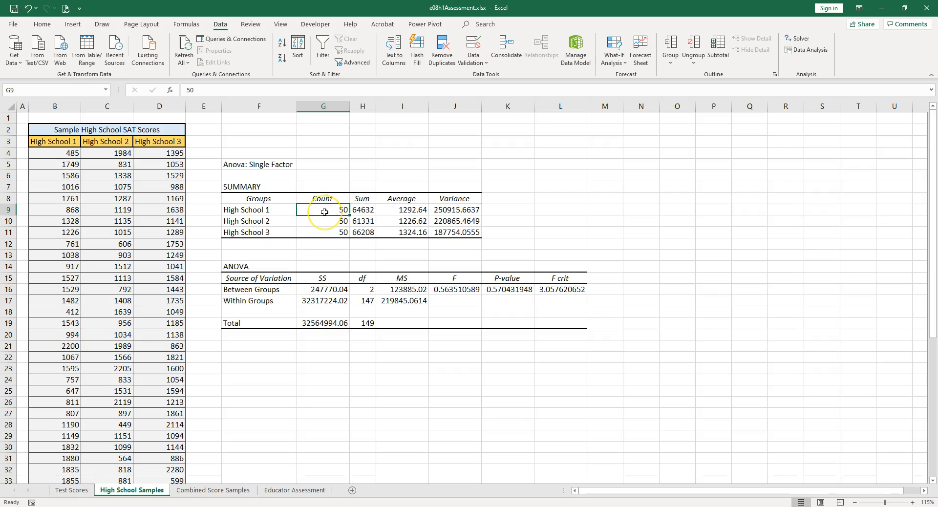
left_click(317, 212)
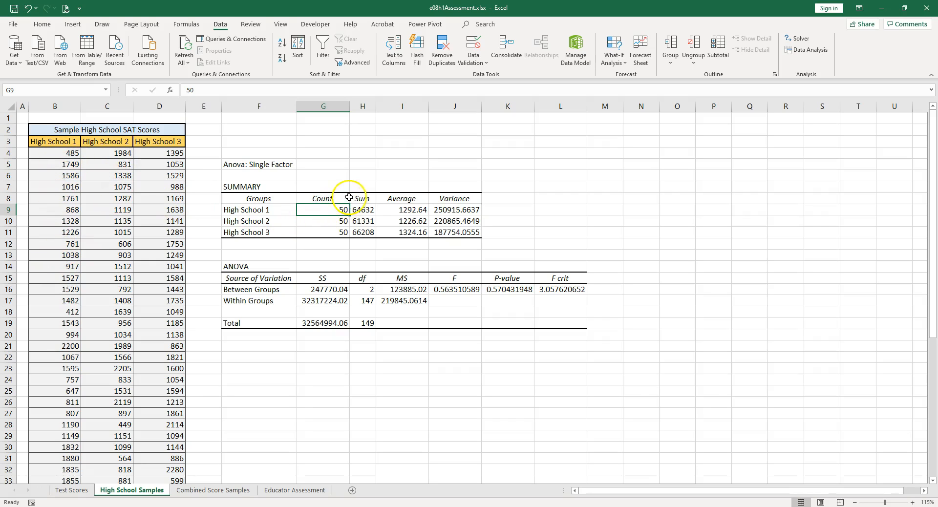
left_click(363, 209)
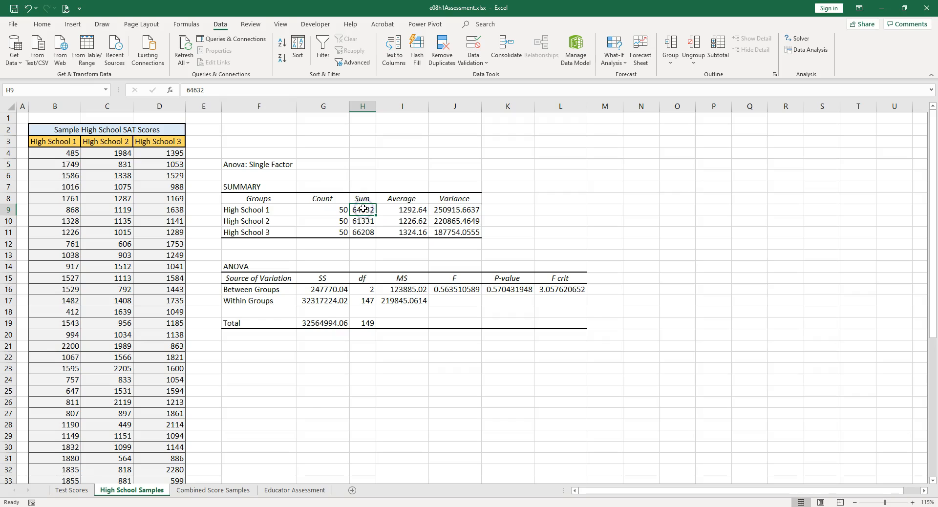
left_click_drag(60, 155, 56, 446)
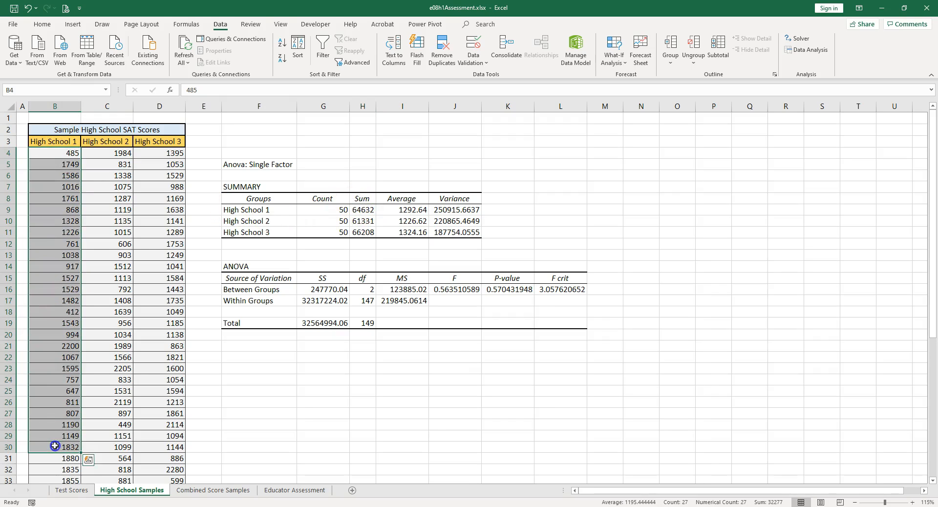
left_click(364, 210)
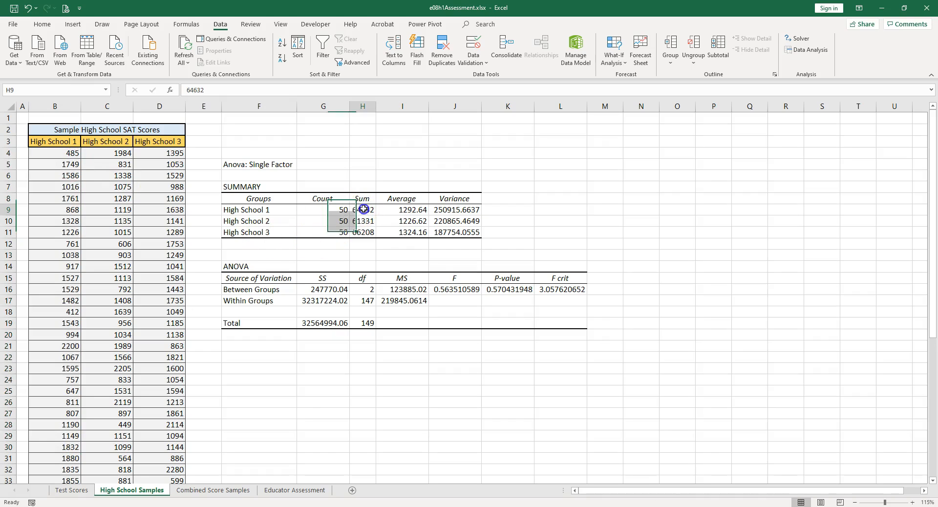
left_click(418, 213)
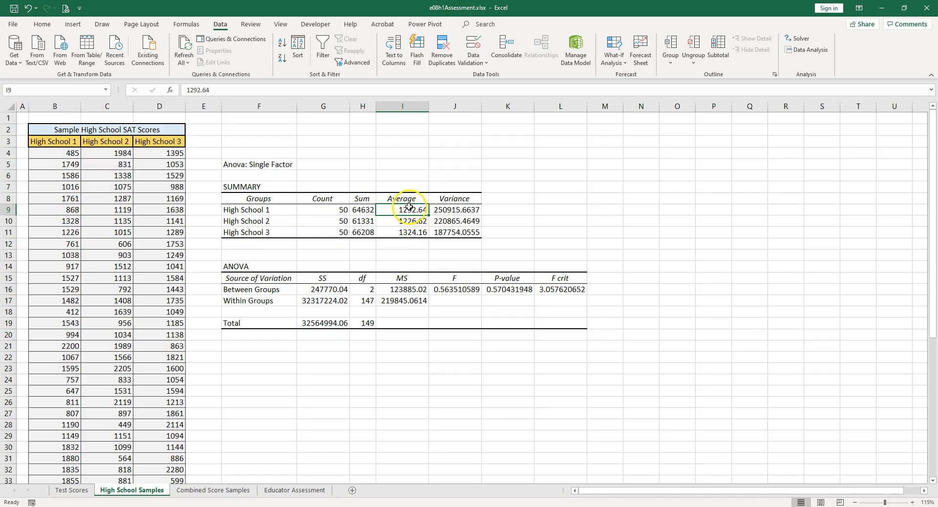
left_click(452, 211)
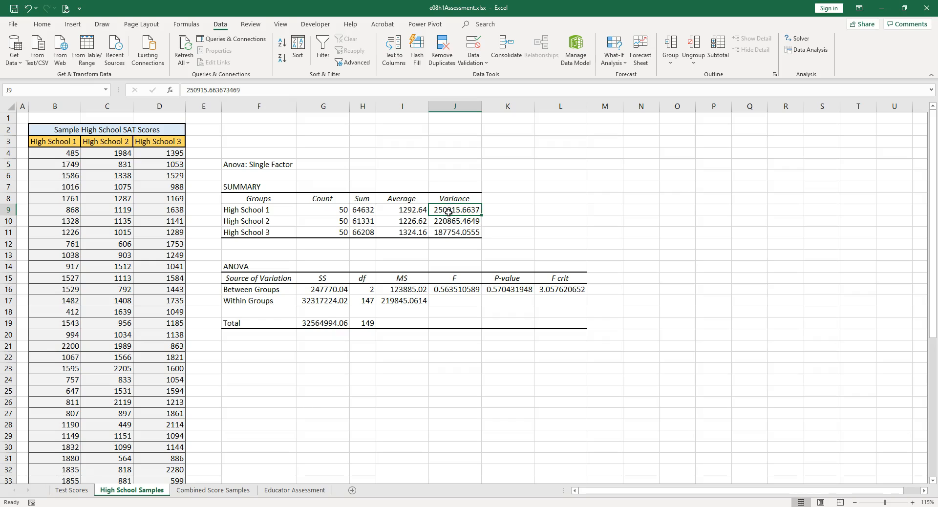
left_click(445, 214)
- Enter =VAR.S(B4:B53) in K9 and compare it with the summary table's High School 1 variance
key("alt+m")
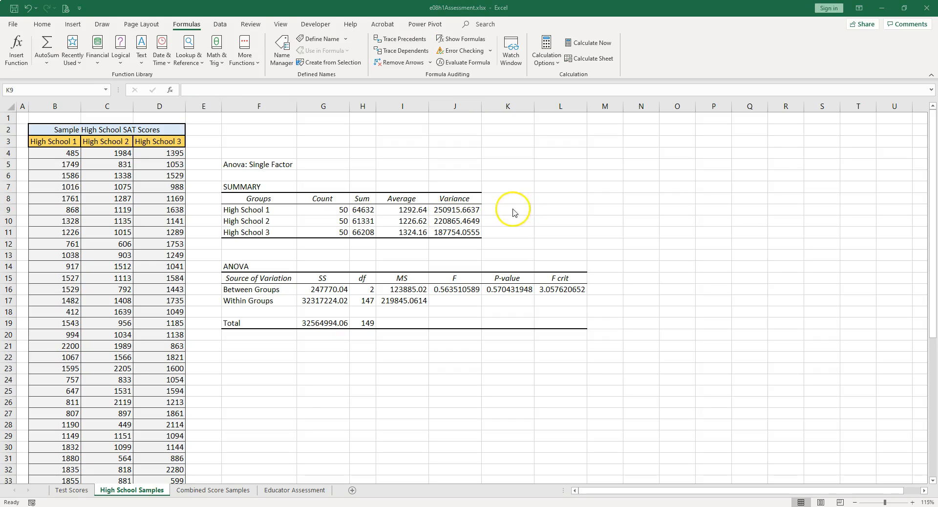
left_click(514, 211)
type("=var")
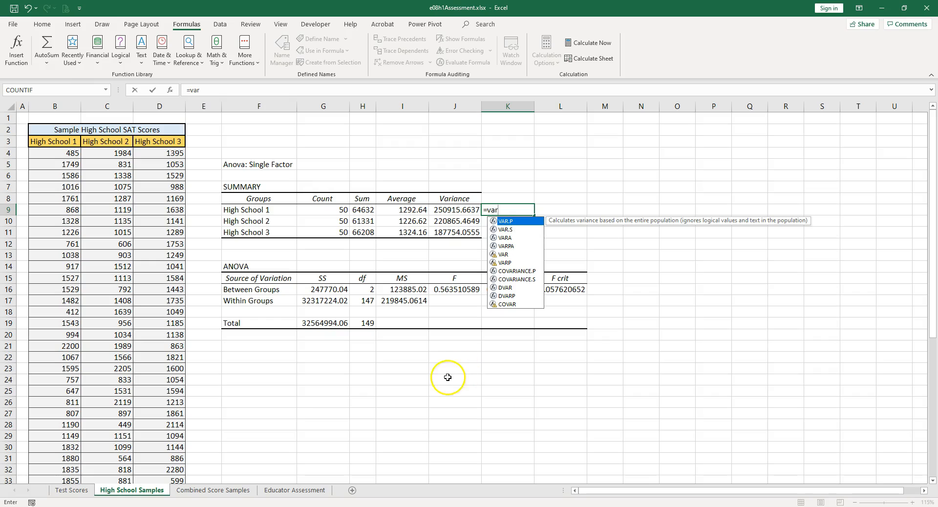
left_click(506, 231)
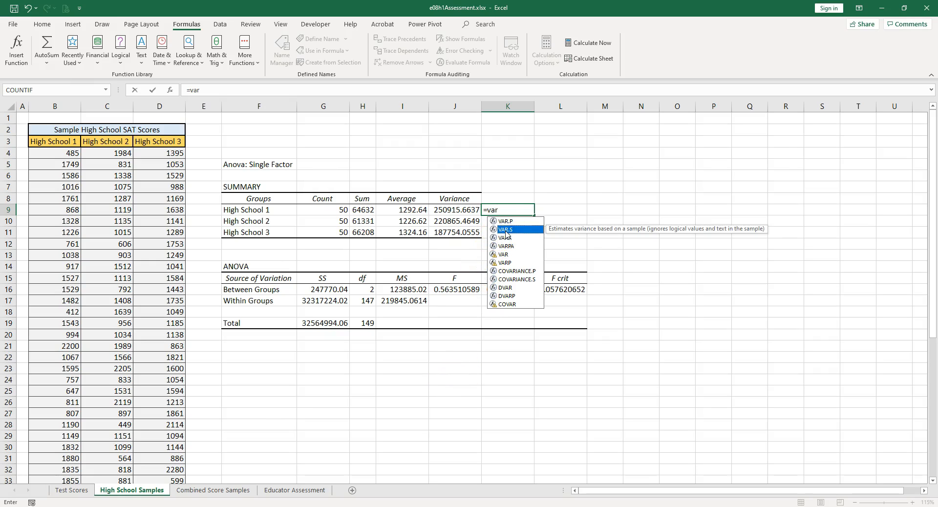
double_click(506, 230)
left_click(64, 151)
key("ctrl+shift+Down")
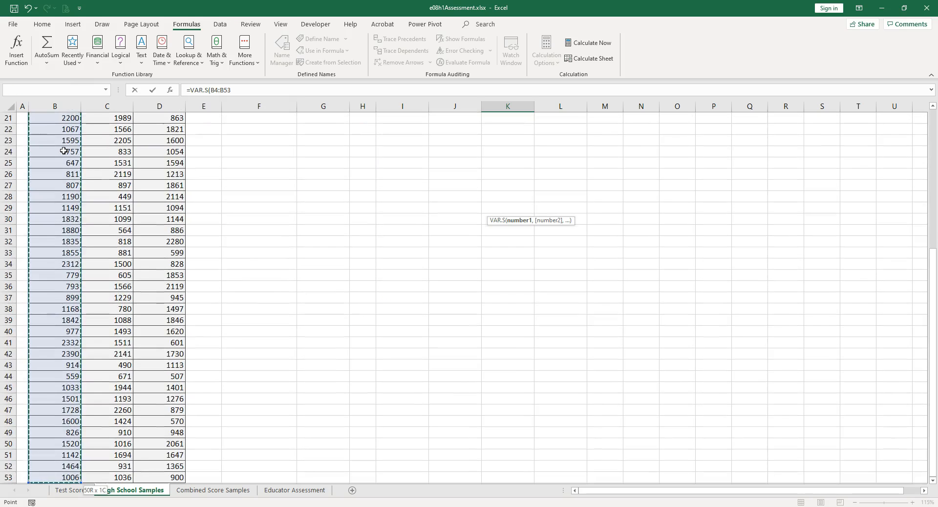
key("Return")
scroll(341, 228, "up", 3)
left_click_drag(455, 210, 508, 212)
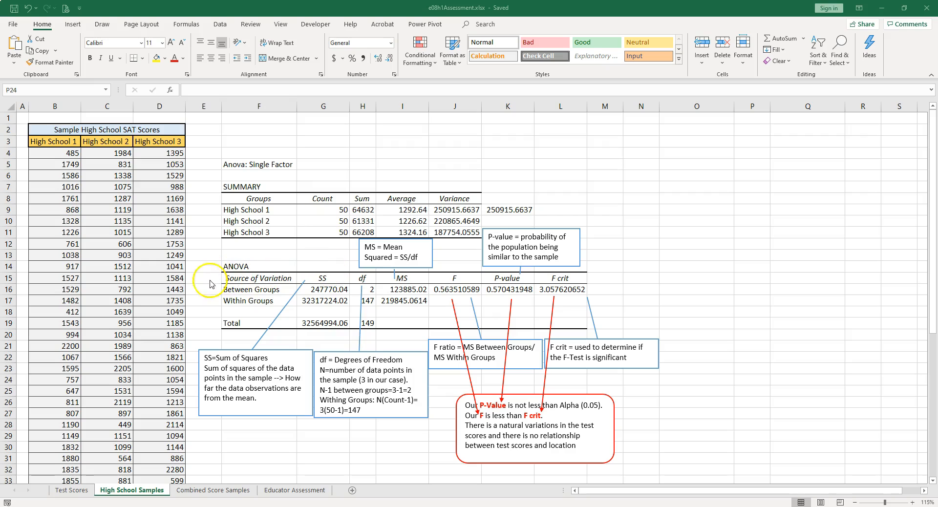
- Examine the ANOVA table's sum of squares between groups, within groups and in total, relating them to the high school score columns
left_click(325, 281)
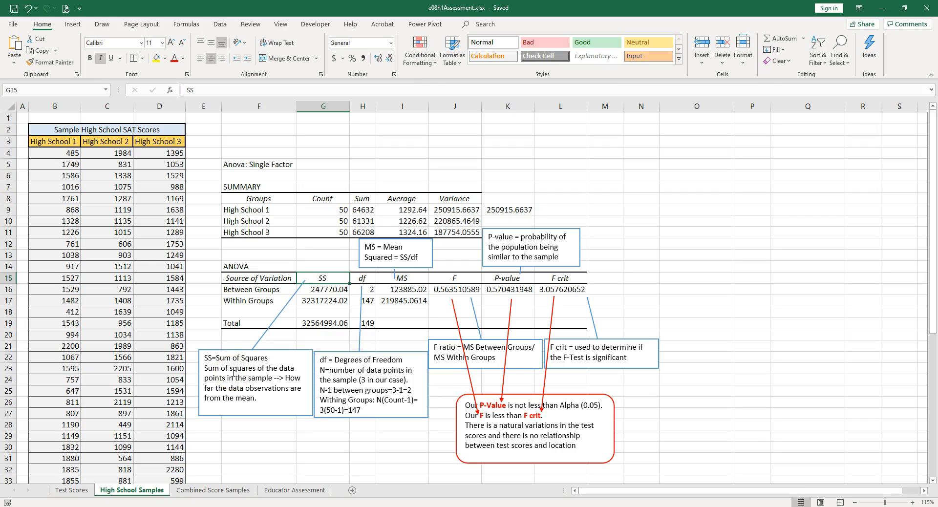
left_click(327, 291)
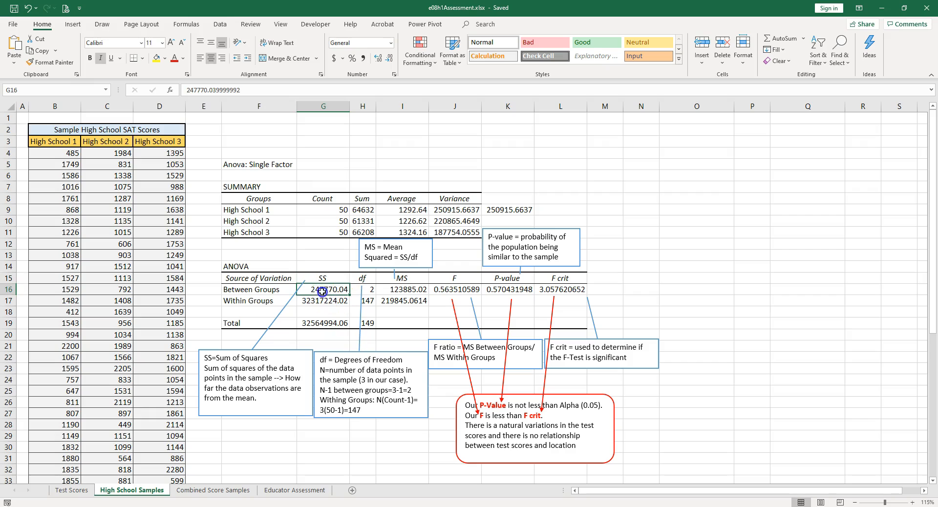
left_click(73, 141)
left_click(117, 141)
left_click(156, 140)
left_click(324, 301)
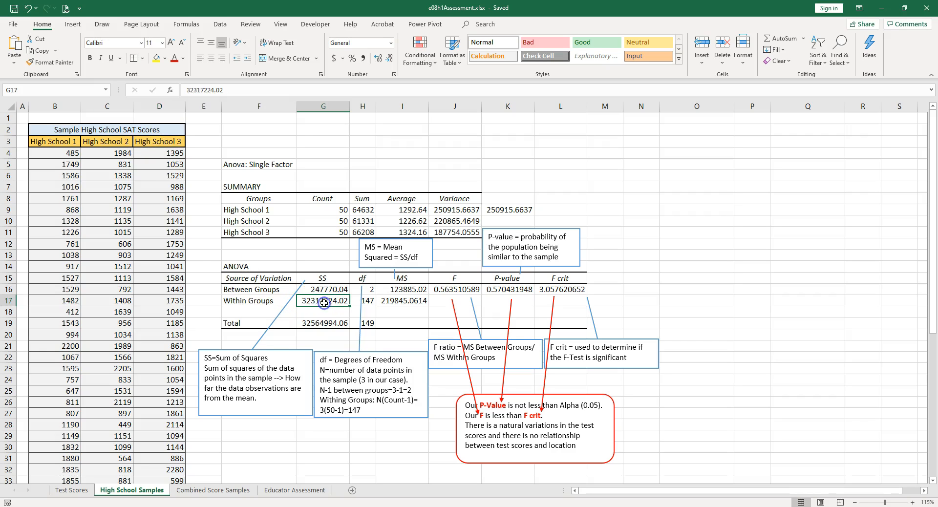
left_click_drag(55, 153, 51, 320)
left_click_drag(108, 153, 108, 302)
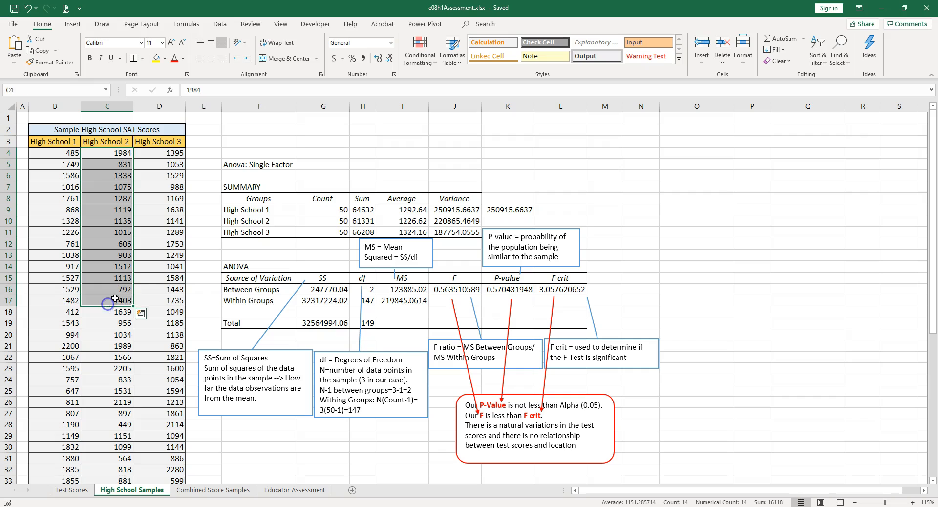
left_click(321, 300)
left_click(327, 325)
left_click(333, 320)
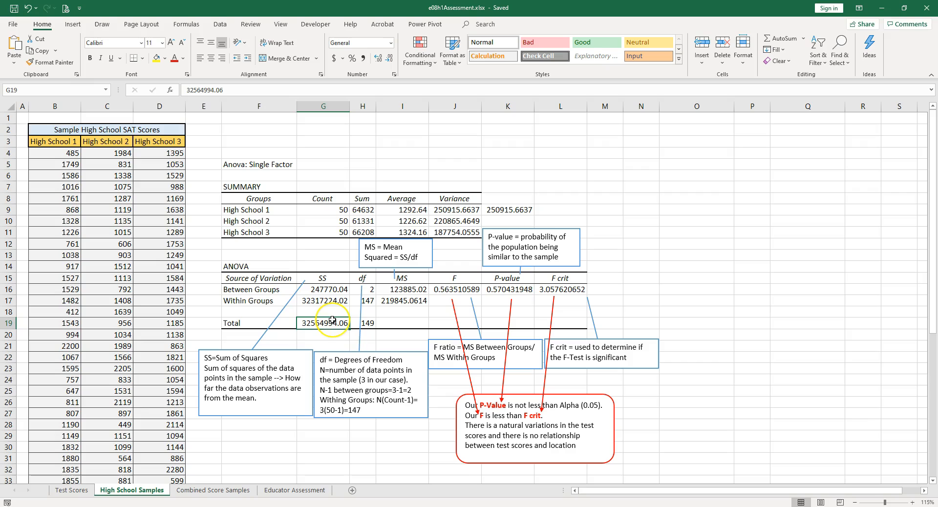
- Examine the ANOVA table's degrees of freedom between groups, within groups and in total, relating them to the high school score columns
left_click(364, 279)
left_click_drag(335, 359, 401, 360)
left_click(373, 289)
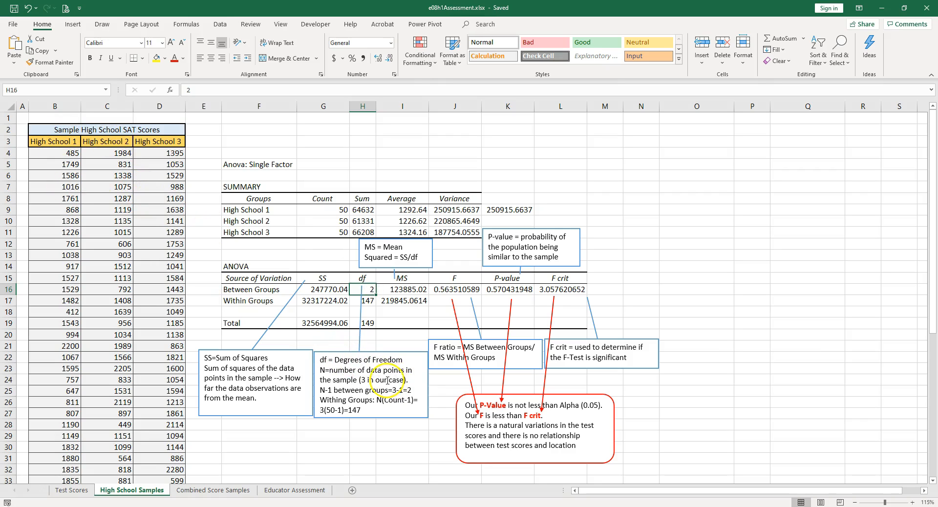
left_click(371, 303)
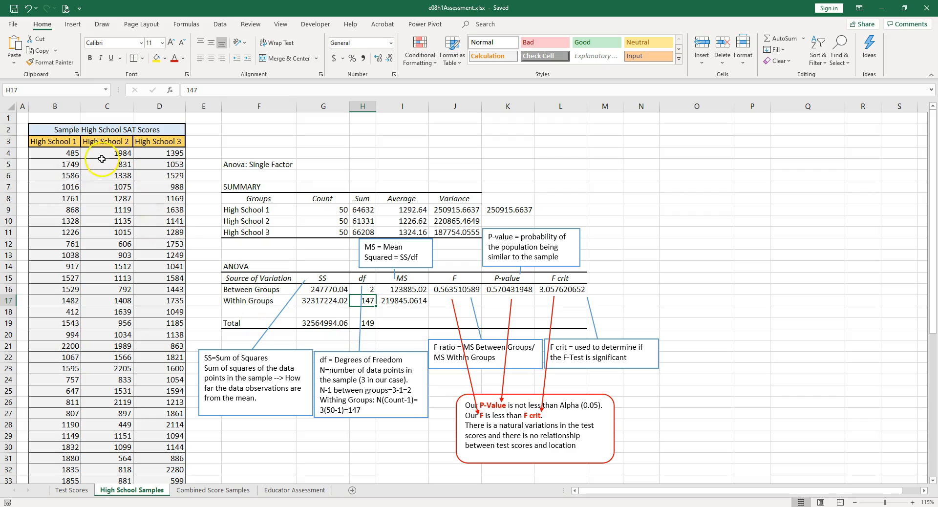
left_click_drag(68, 154, 174, 320)
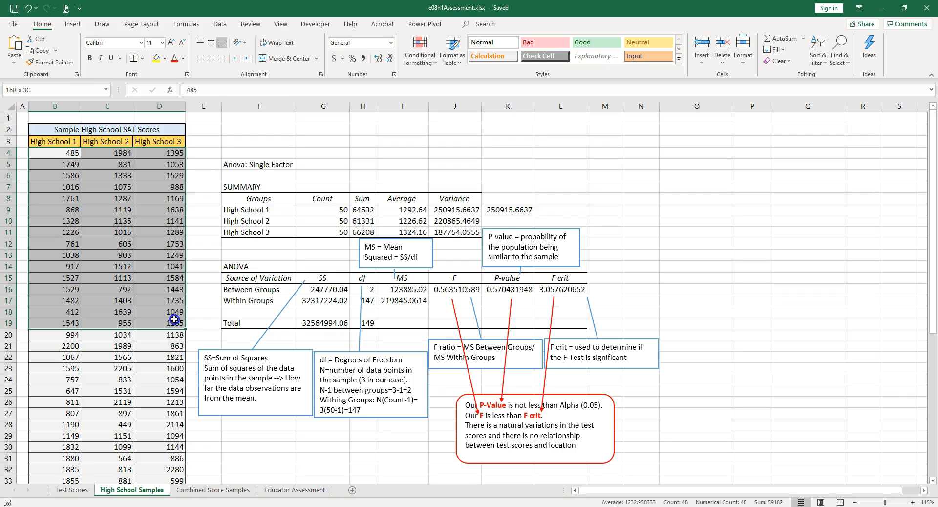
left_click_drag(175, 320, 175, 321)
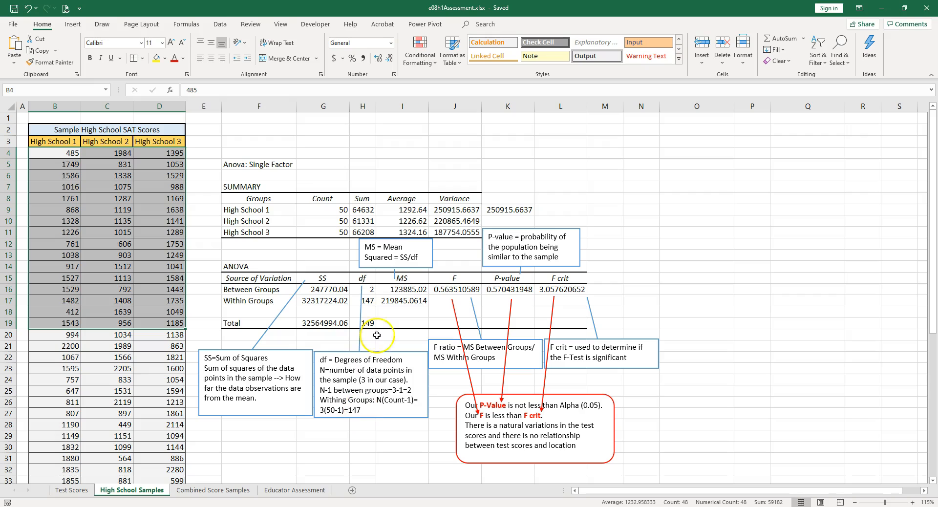
left_click(368, 323)
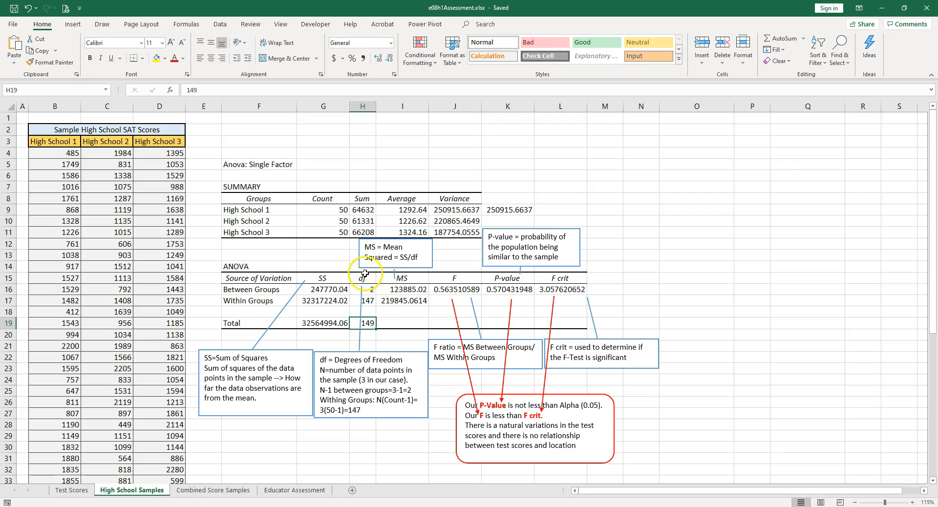
- Trace how the between-groups mean square derives from its sum of squares and degrees of freedom in the ANOVA table
left_click(325, 277)
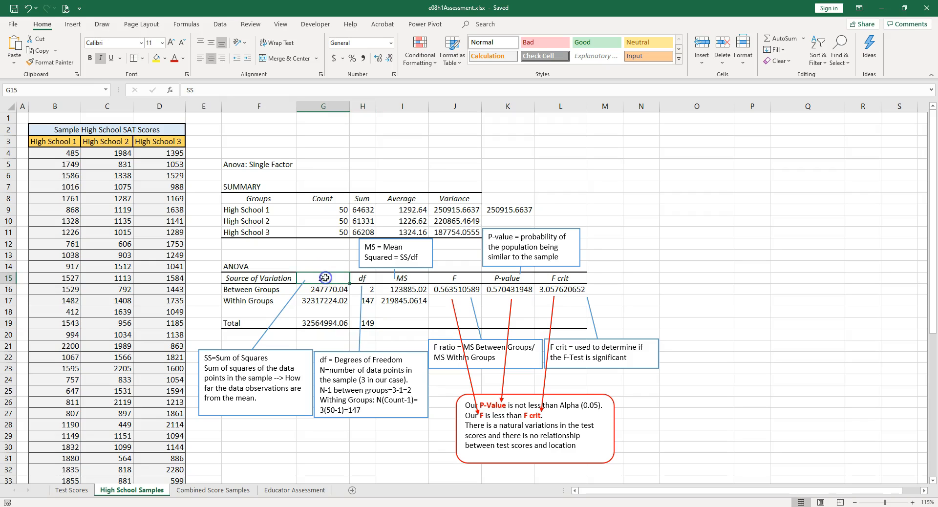
left_click(367, 277)
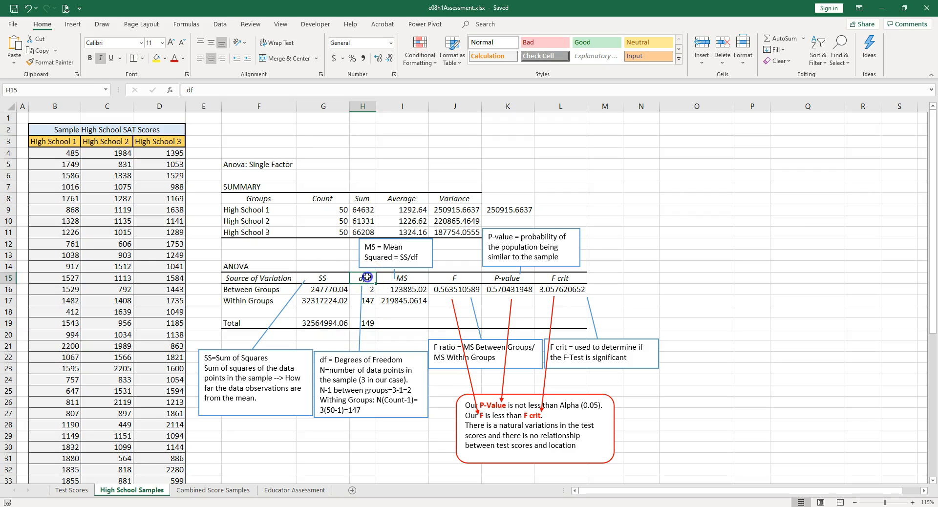
left_click(326, 290)
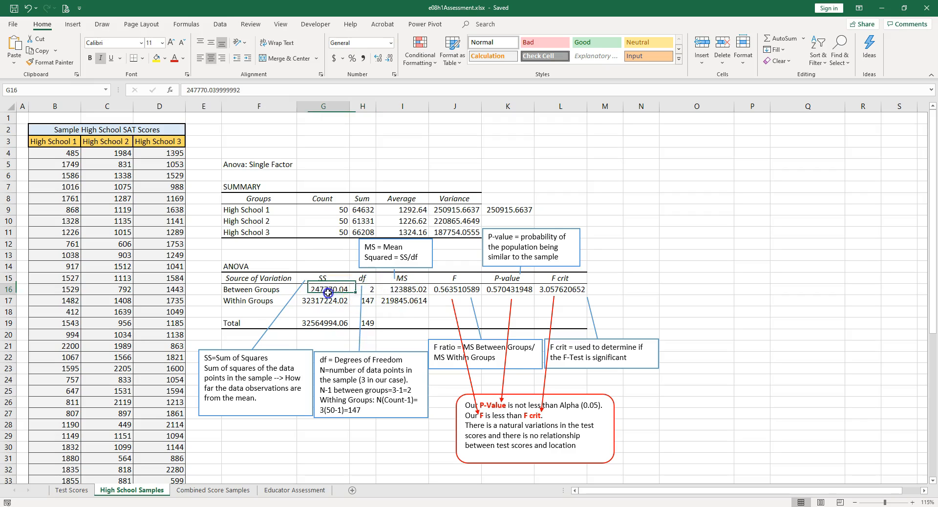
left_click(367, 289)
left_click(415, 288)
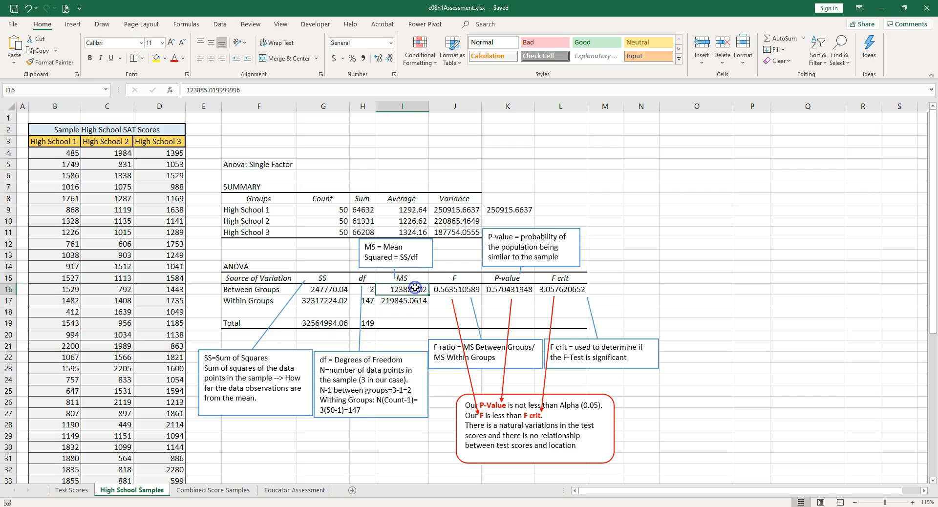
- Examine the F ratio in relation to the mean squares between groups and within groups
left_click(459, 288)
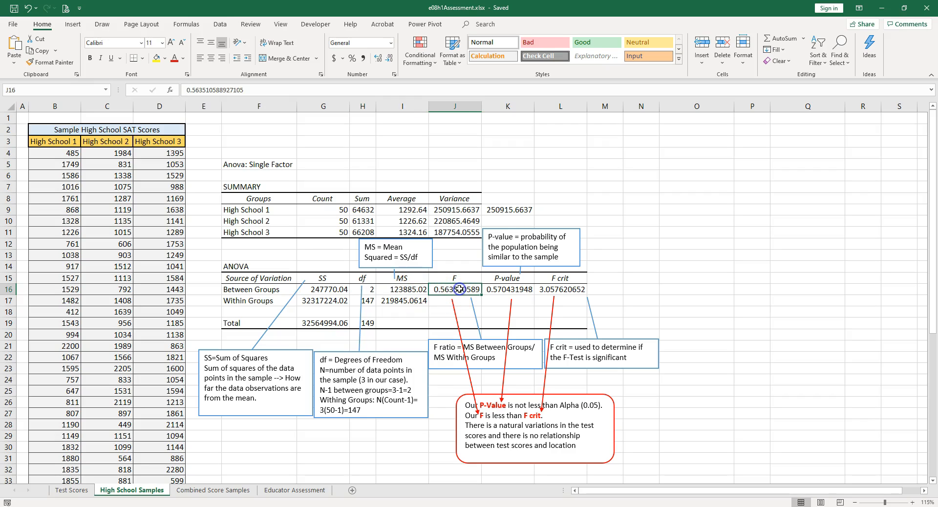
left_click(409, 289)
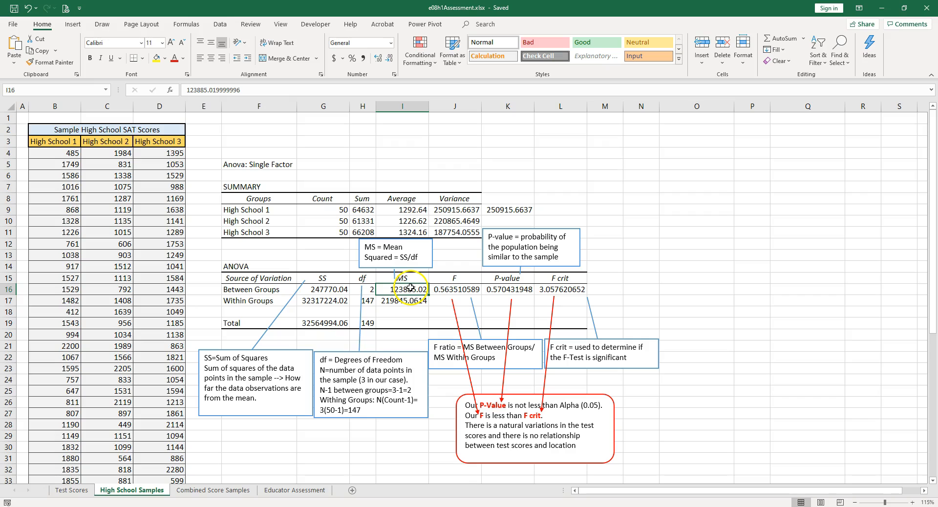
left_click(409, 301)
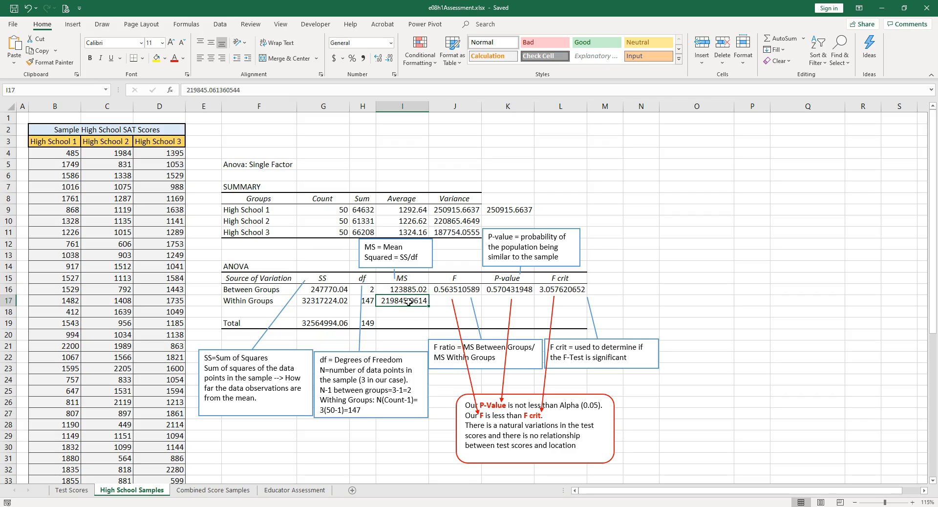
left_click(463, 290)
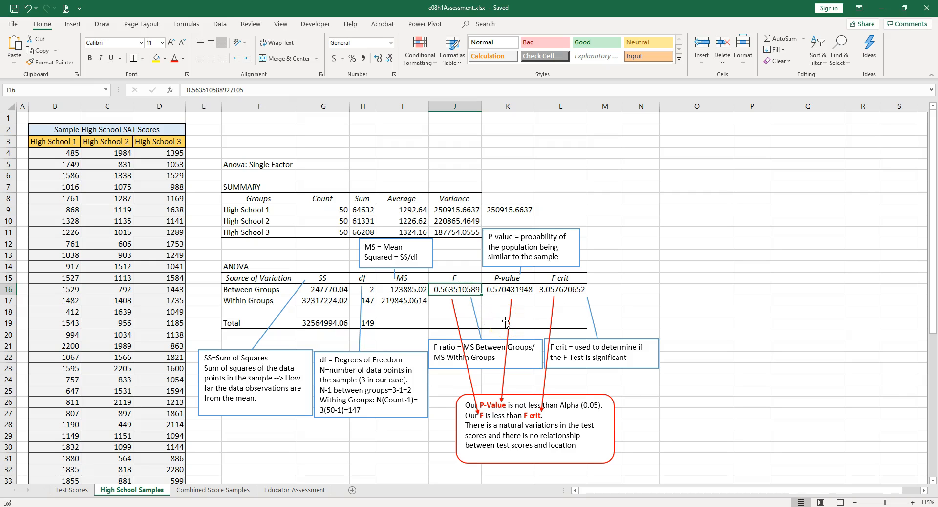
- Examine the P-value and compare F with F crit, reading the rounded note's conclusion about test scores and location
left_click(494, 289)
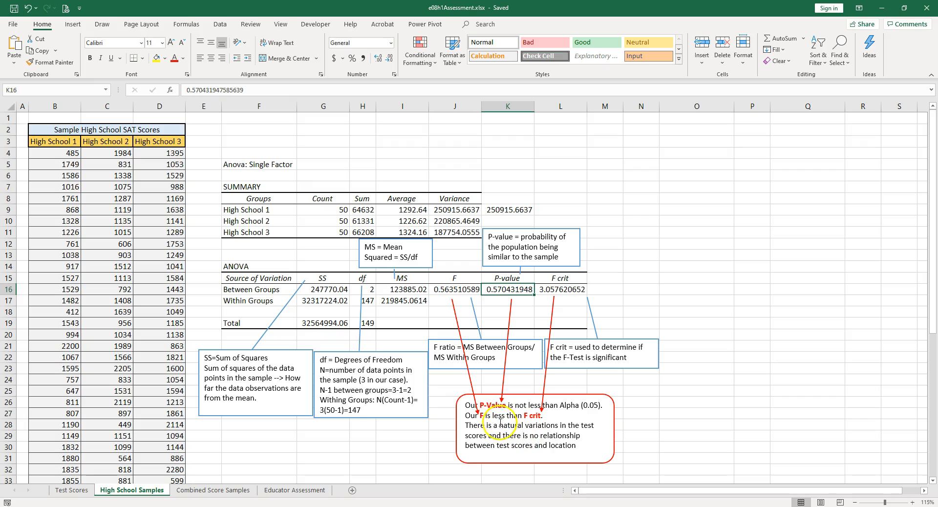
left_click_drag(500, 425, 555, 436)
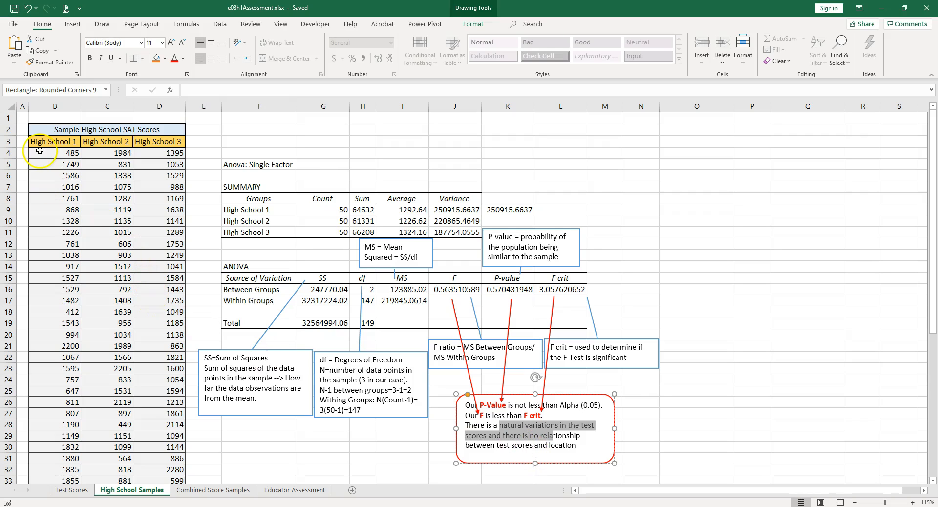
left_click(567, 444)
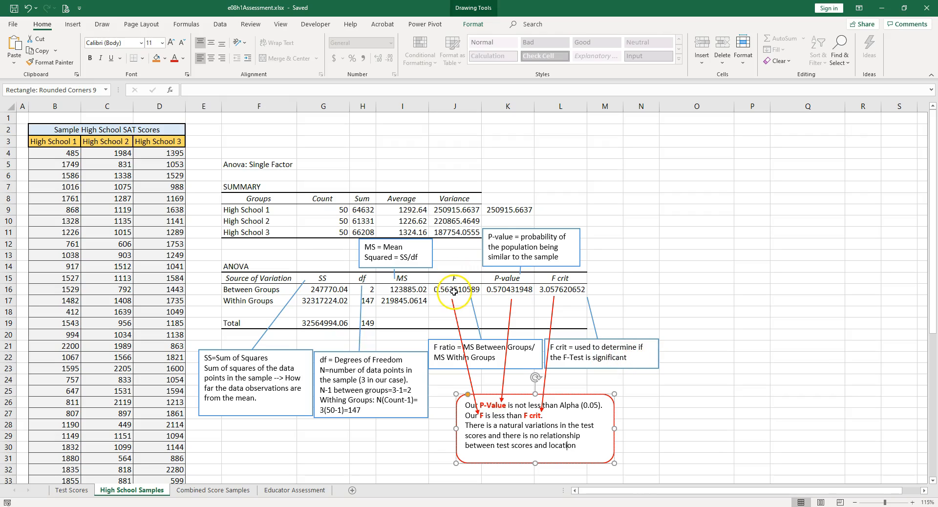
left_click(557, 289)
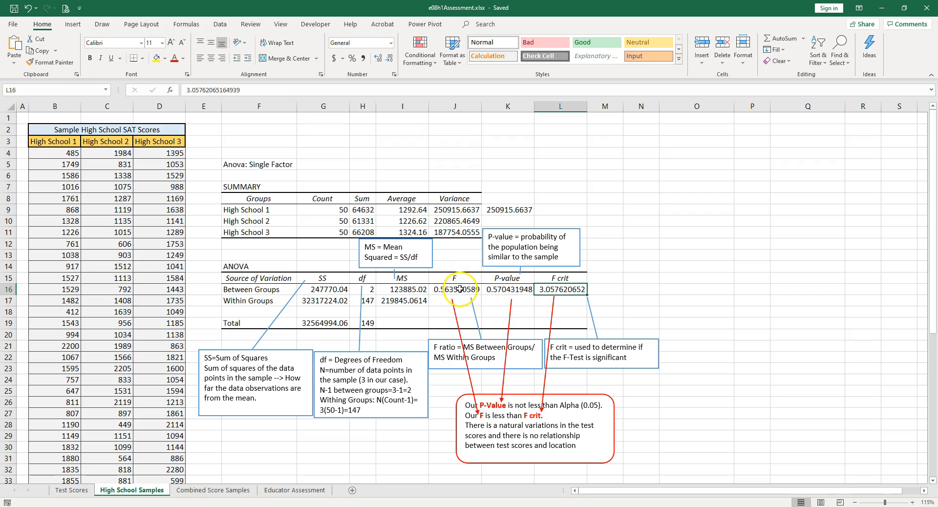
left_click(458, 290)
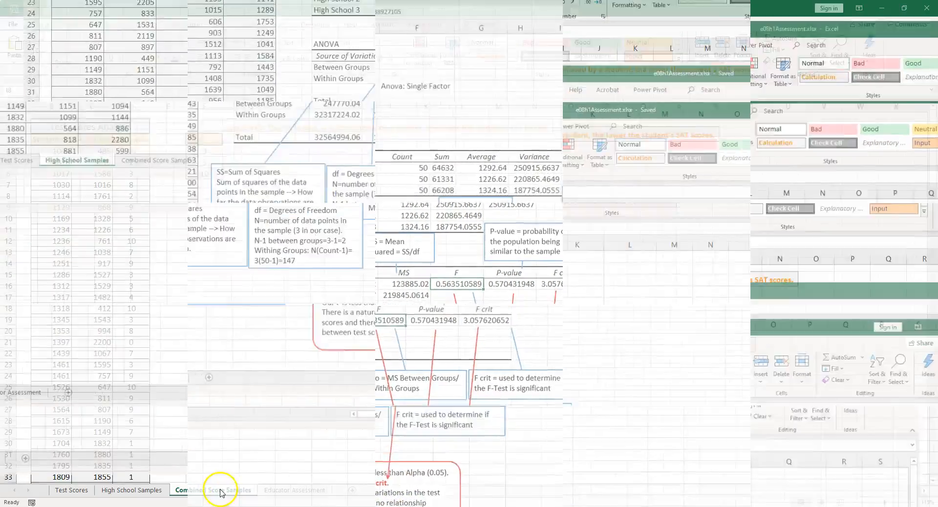
- Switch to the Combined Score Samples sheet and review the hypothesis alongside the SAT Score and Absences columns
left_click(193, 493)
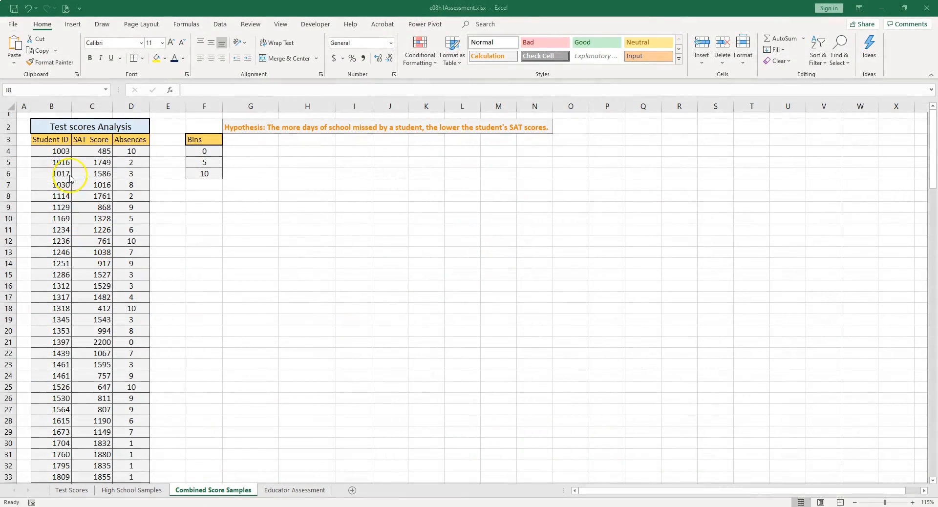
left_click_drag(100, 149, 141, 339)
left_click(247, 129)
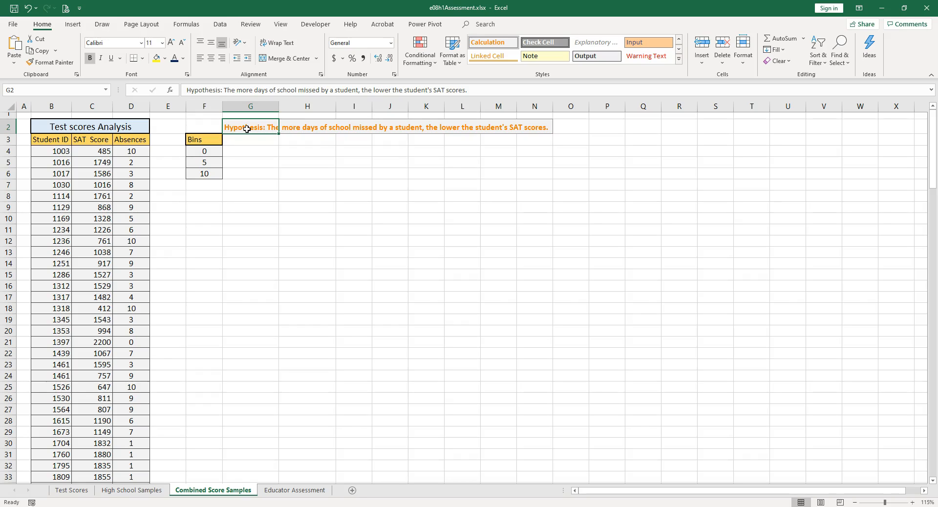
left_click_drag(100, 152, 123, 243)
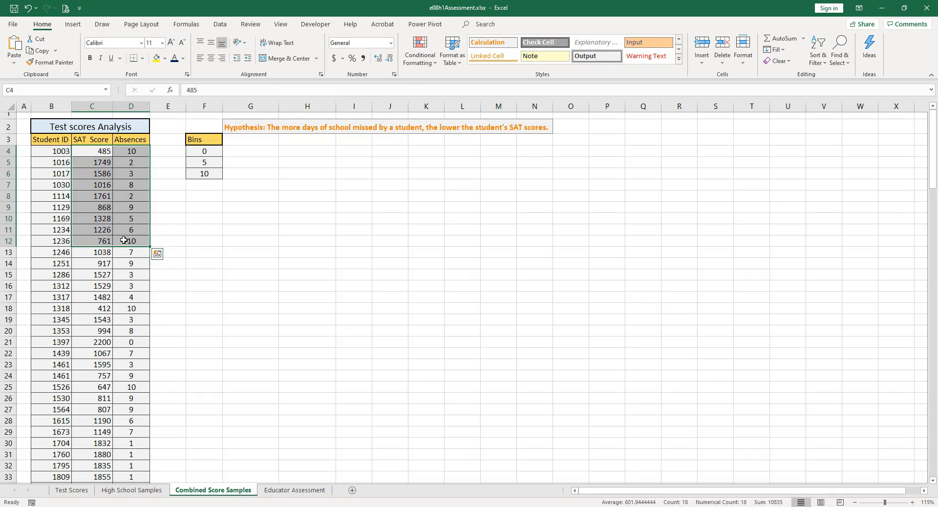
left_click(252, 155)
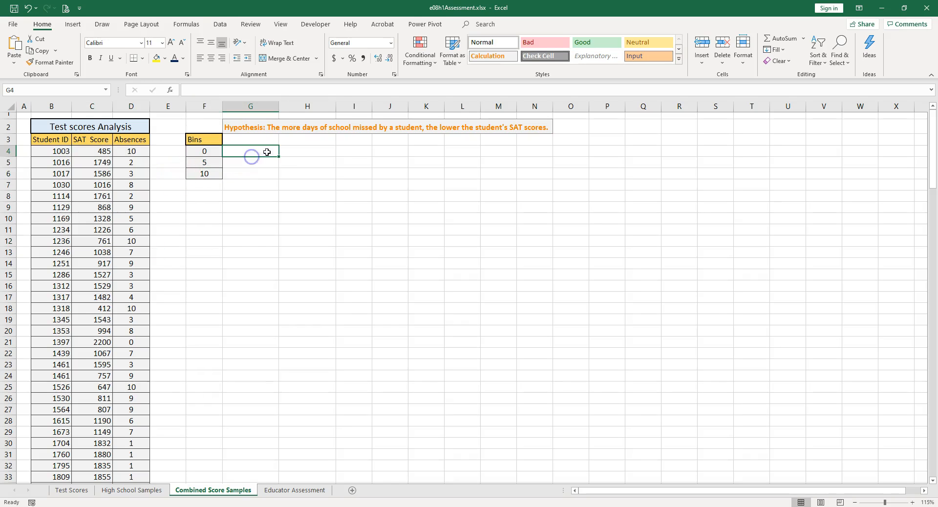
- Start a Covariance analysis from the data analysis tools with C3:D153 as the input range
left_click(220, 24)
left_click(798, 51)
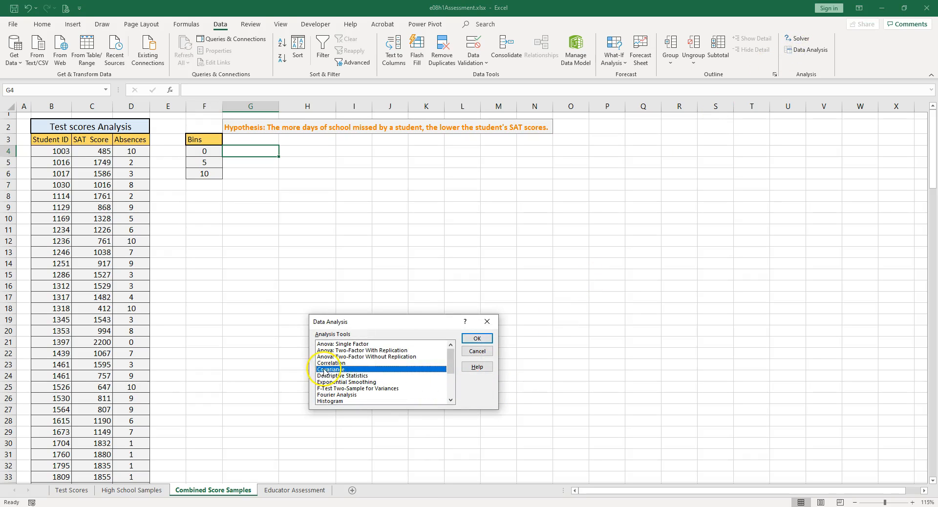
left_click(477, 338)
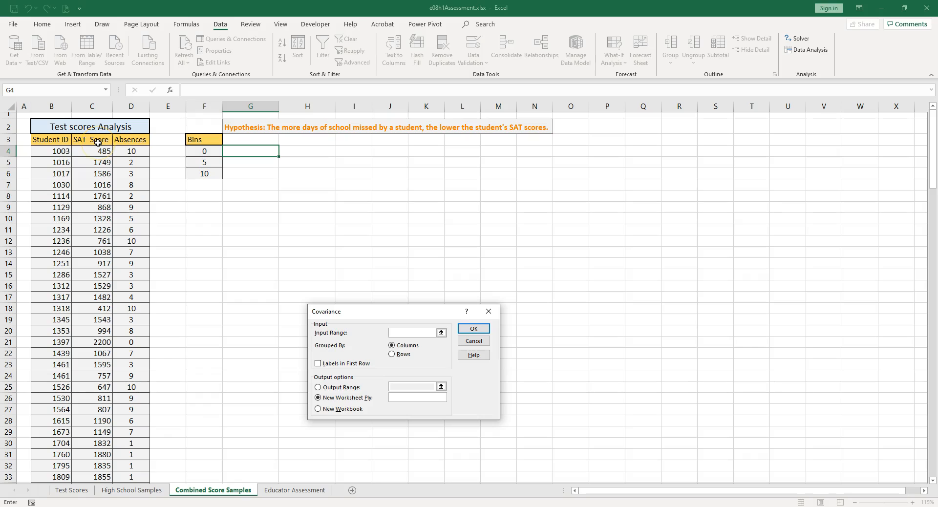
left_click_drag(95, 142, 135, 142)
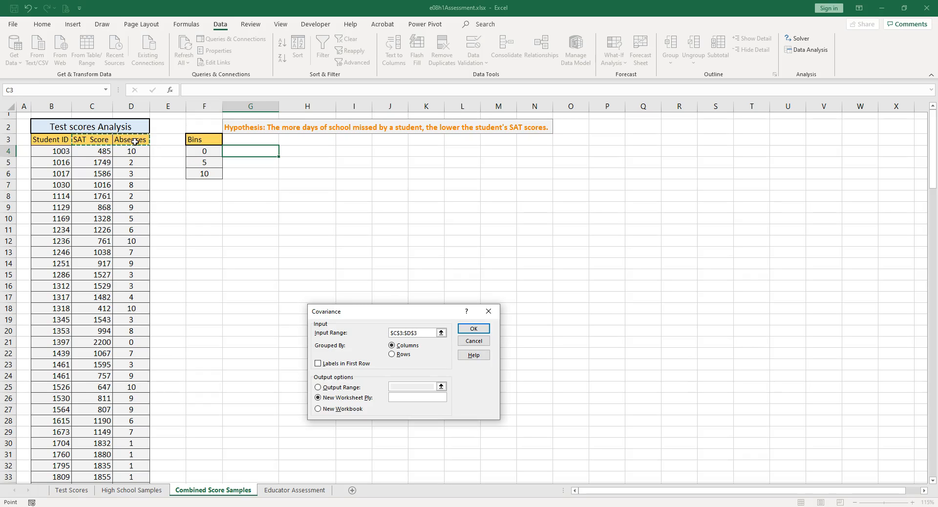
key("ctrl+shift+Down")
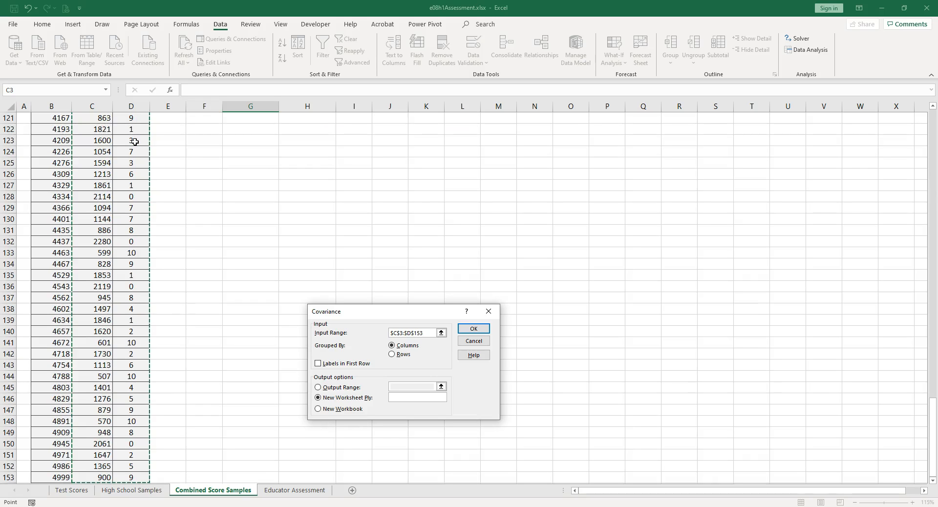
scroll(164, 272, "up", 19)
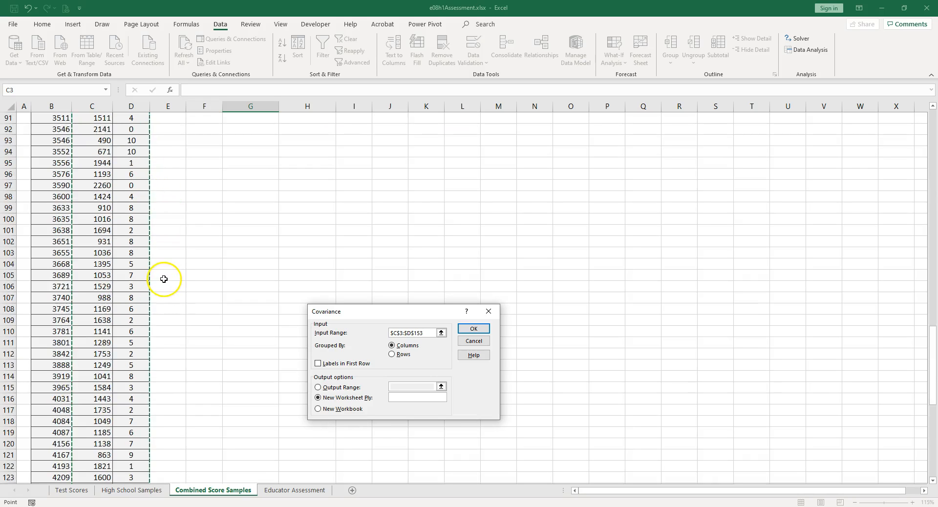
scroll(164, 271, "up", 20)
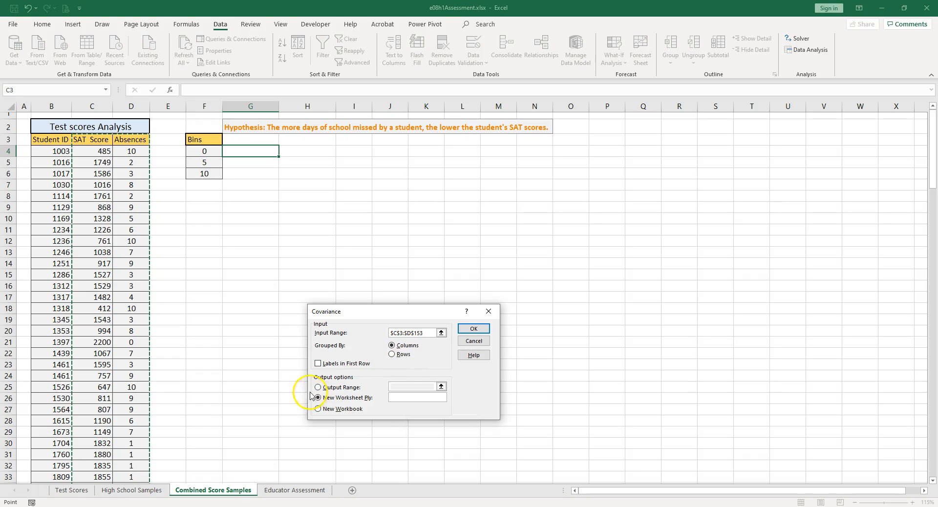
- Run the covariance with labels in the first row and the output placed at H3
left_click(318, 364)
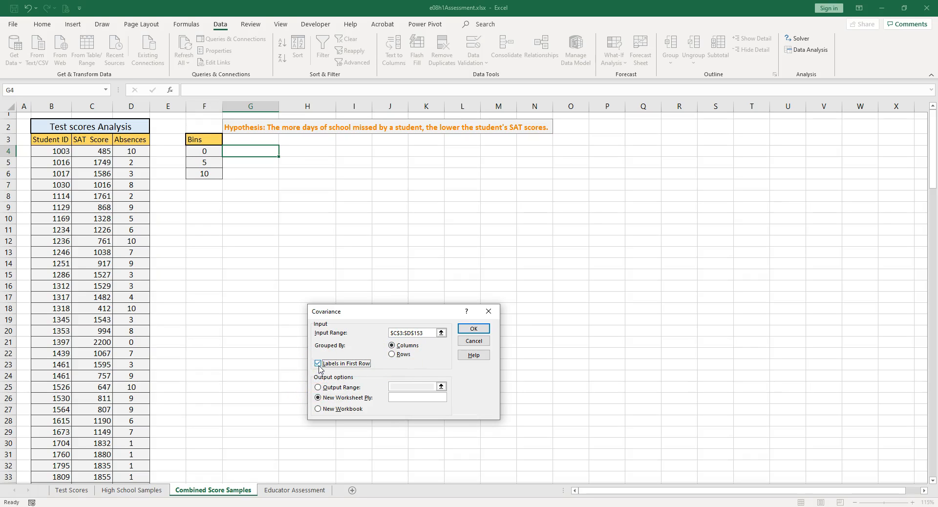
left_click(318, 388)
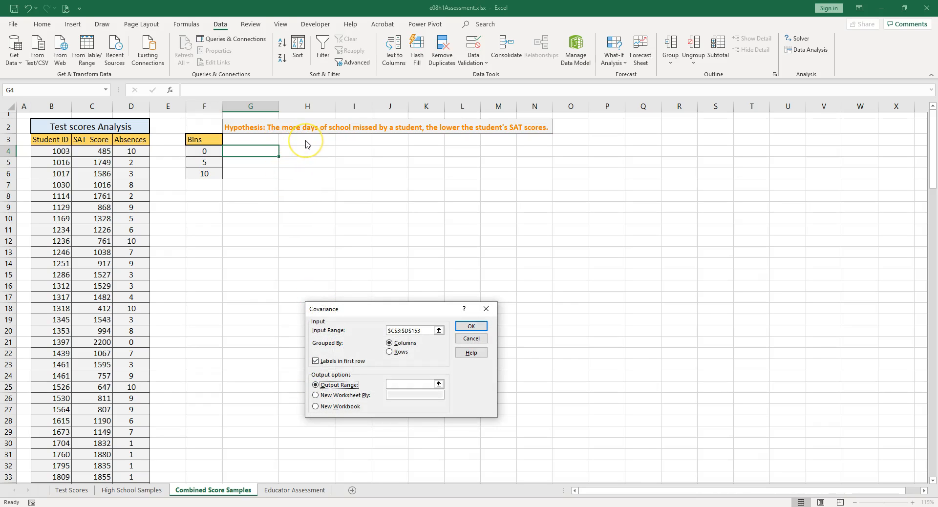
left_click(400, 385)
left_click(467, 328)
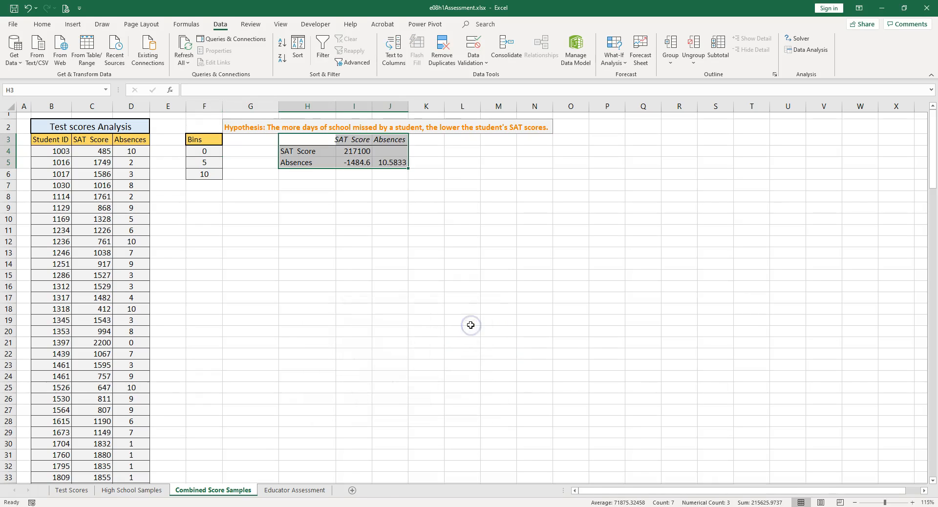
- Inspect the VARP formula behind the SAT Score variance in I4 of the covariance table, leaving it unedited
left_click(358, 151)
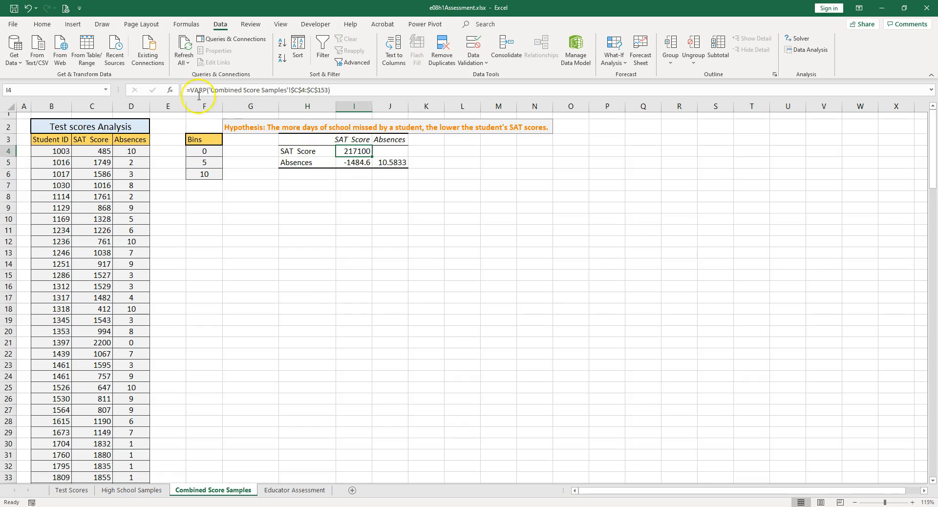
double_click(349, 153)
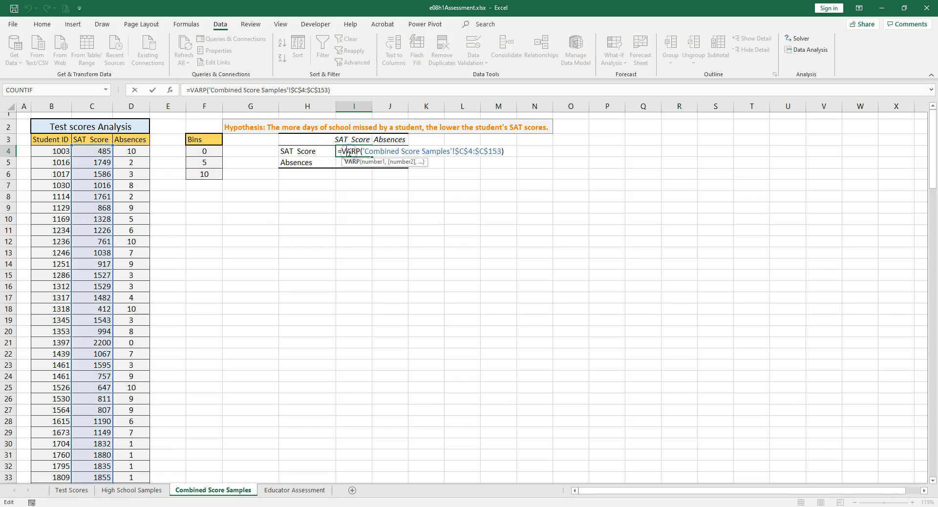
left_click(361, 152)
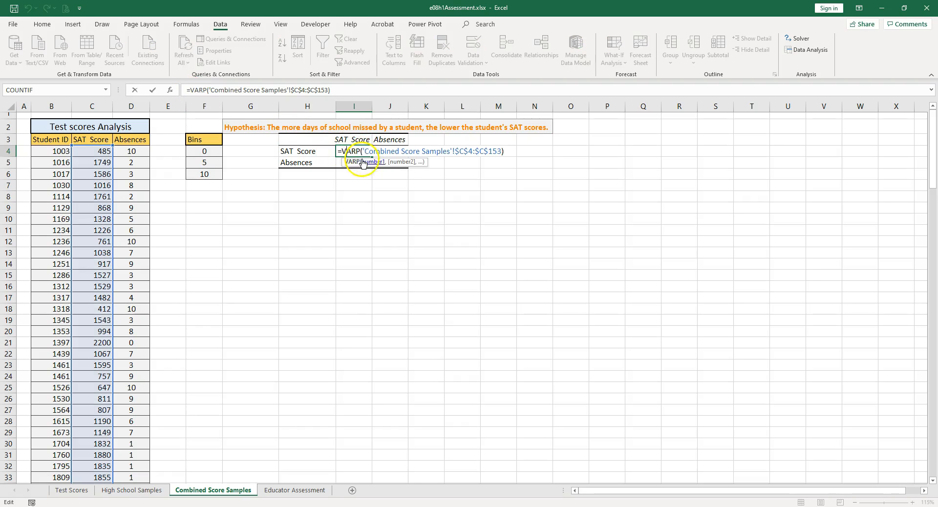
key("Escape")
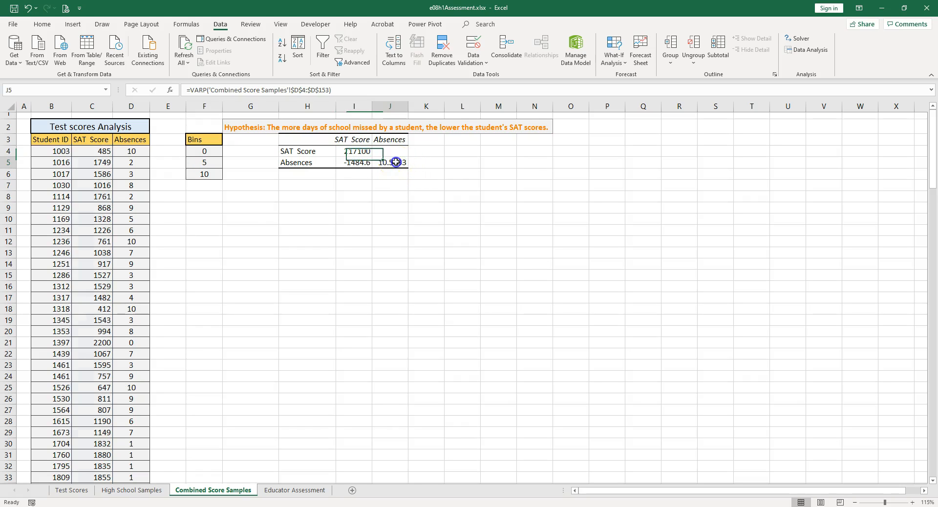
- Inspect the VARP formula behind the Absences variance in J5 and the covariance value in I5, leaving both unedited
double_click(395, 162)
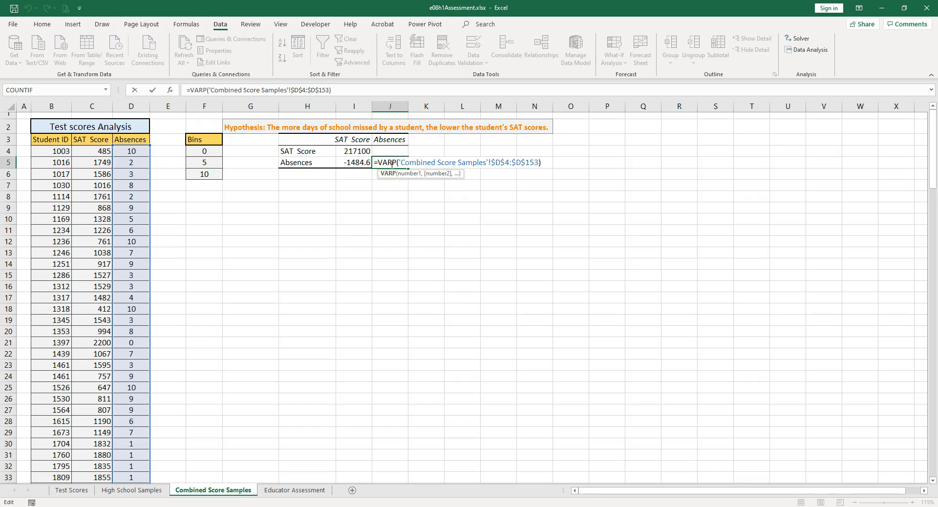
key("Escape")
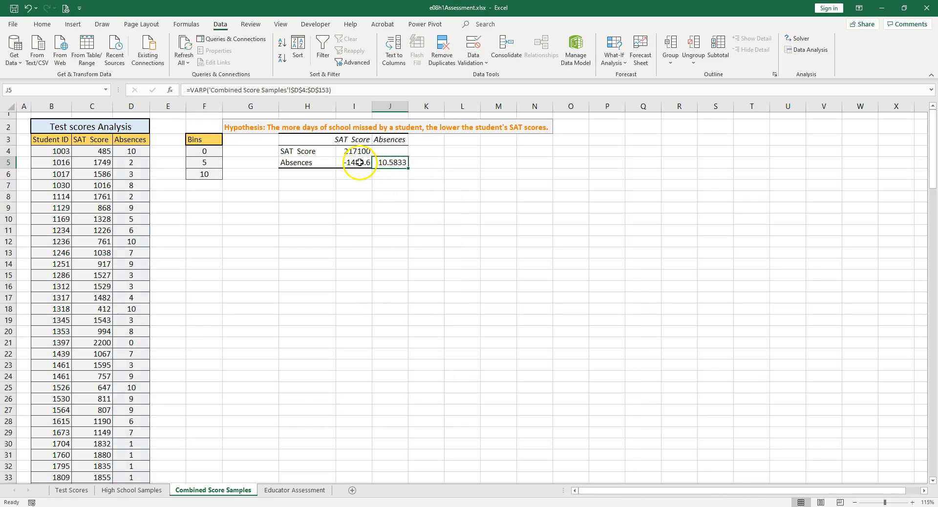
left_click(359, 163)
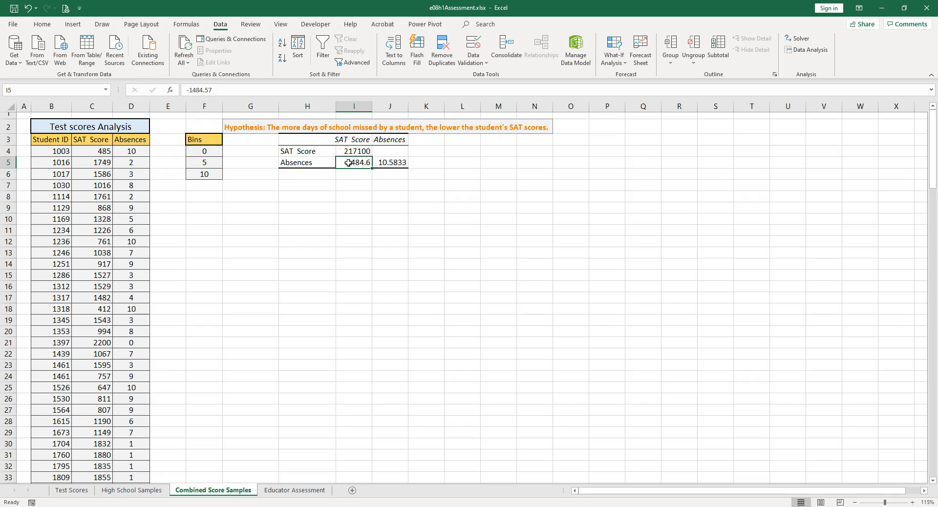
- Generate a histogram of absences D4:D153 with bins F4:F6, output at H8, including cumulative percentage and chart output
left_click(307, 197)
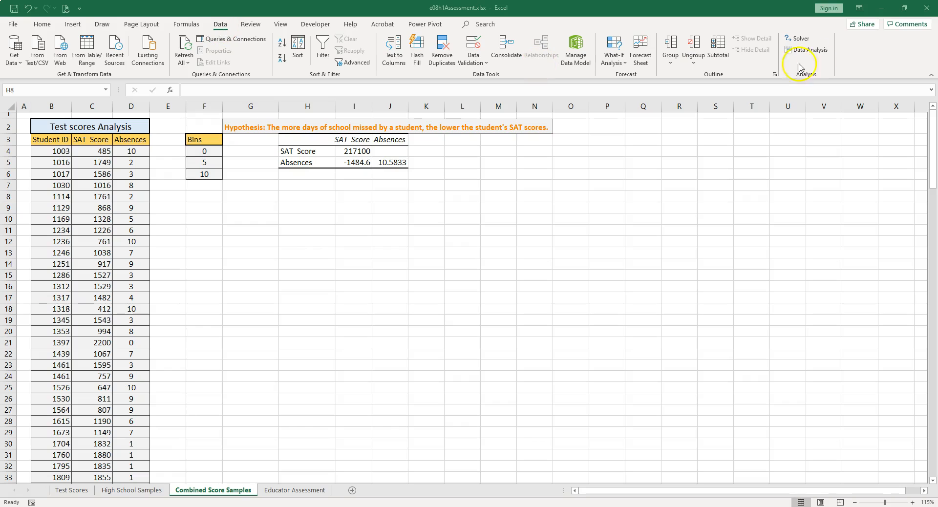
left_click(807, 51)
left_click(808, 50)
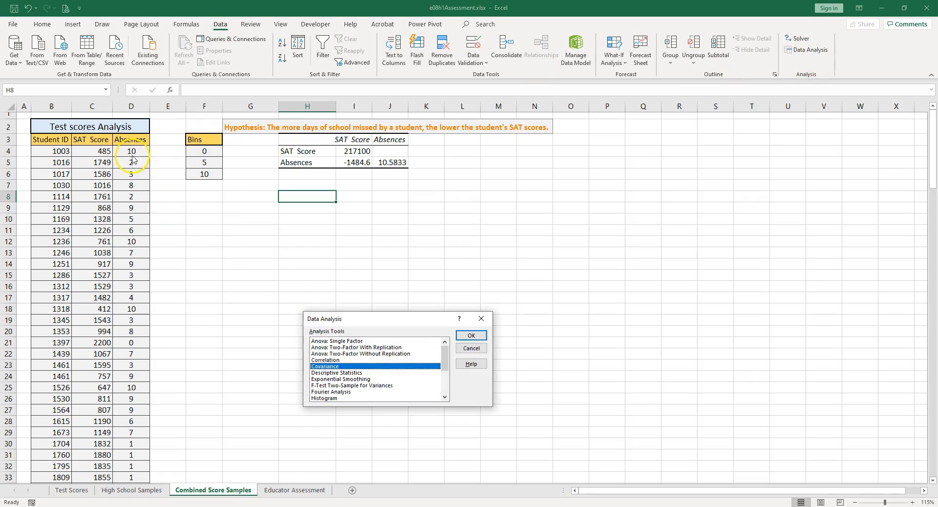
left_click(326, 398)
left_click(469, 336)
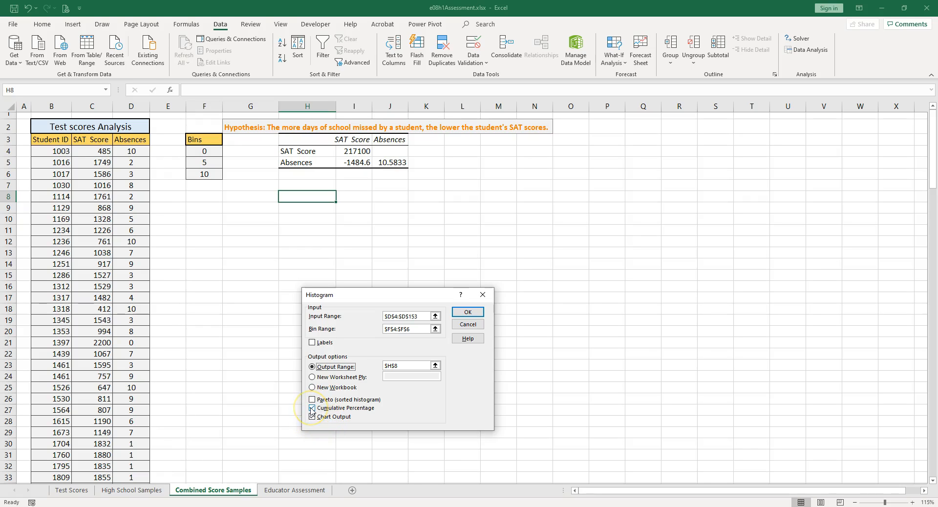
left_click(464, 312)
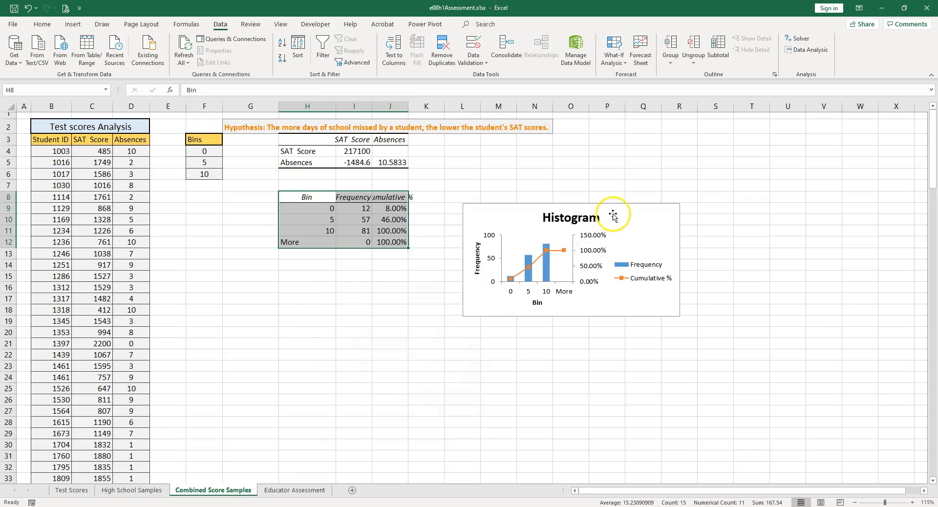
- Move the histogram chart directly below the frequency table and autofit the widths of columns H through J
left_click(617, 207)
left_click_drag(617, 208, 432, 273)
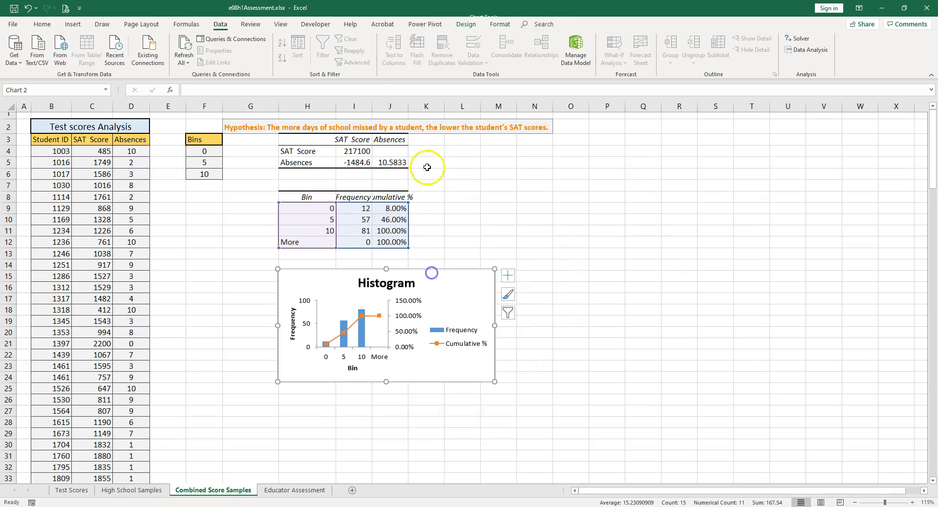
left_click_drag(308, 107, 389, 107)
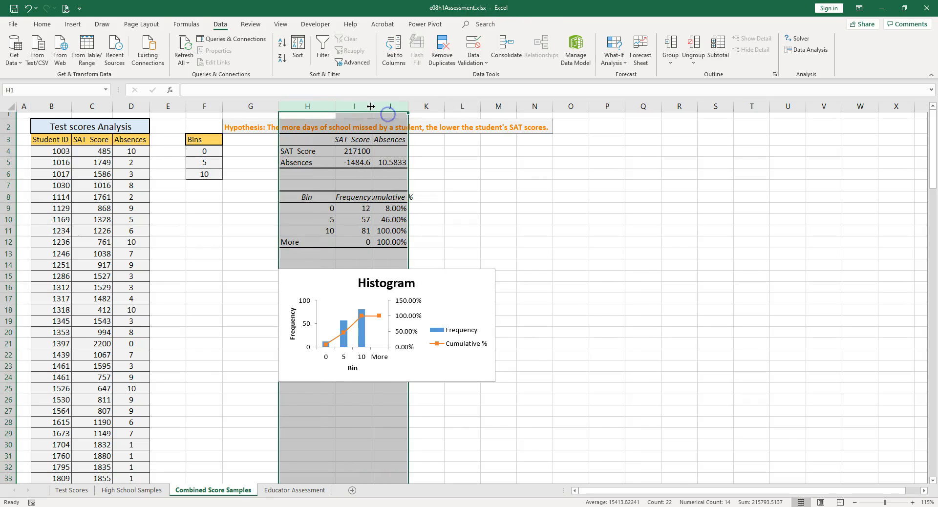
double_click(371, 107)
- Examine the frequency and cumulative percentage for each absence bin, comparing the running frequency sums with the percentages
left_click(367, 220)
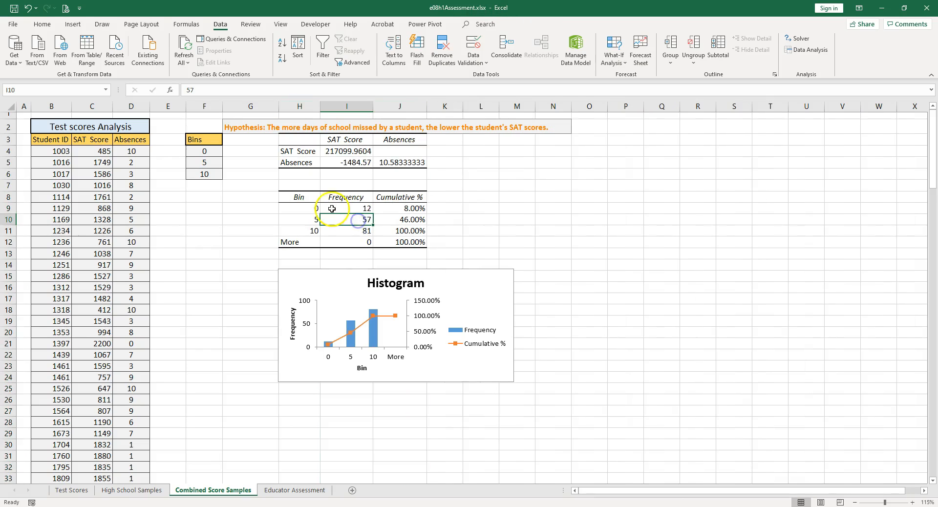
left_click(363, 208)
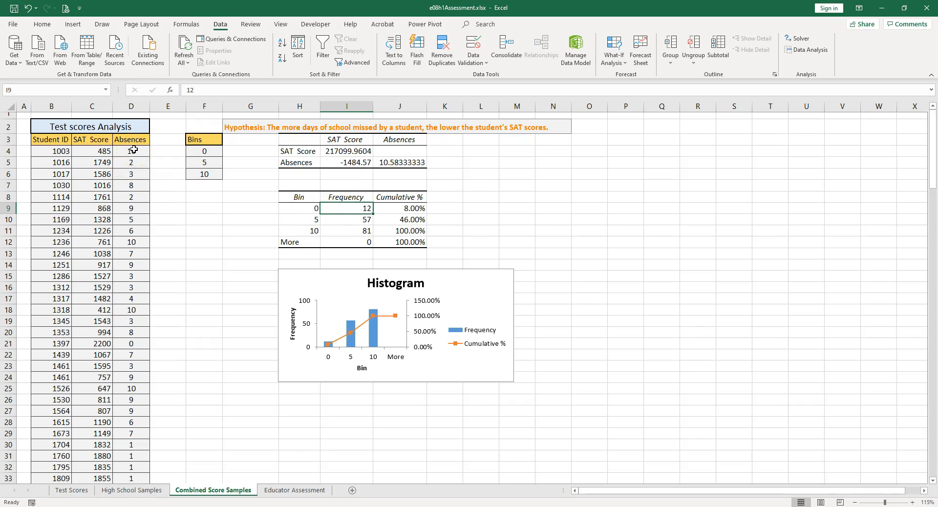
left_click(366, 220)
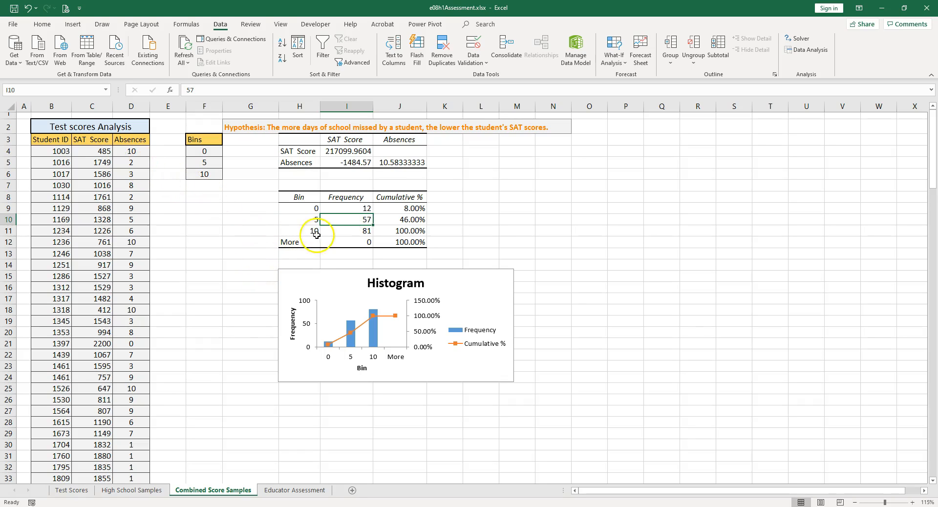
left_click(356, 232)
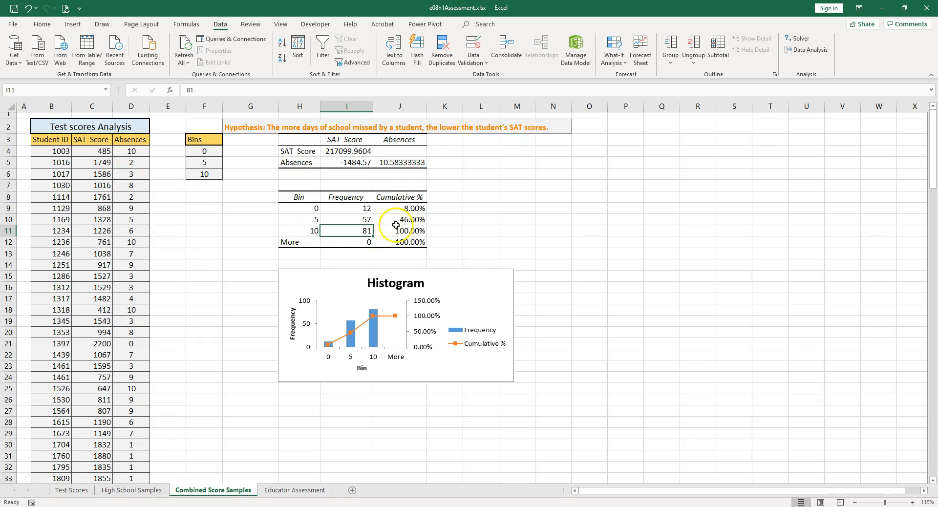
left_click(414, 209)
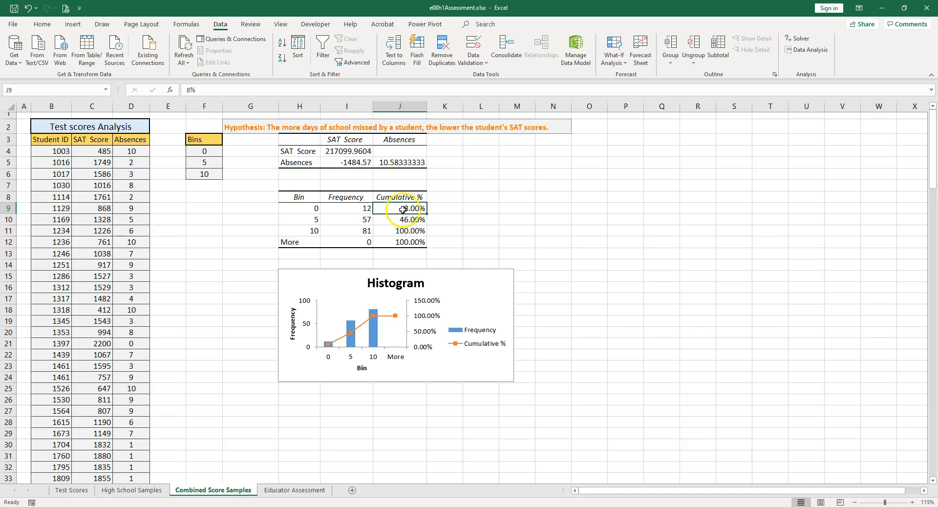
left_click_drag(362, 209, 361, 222)
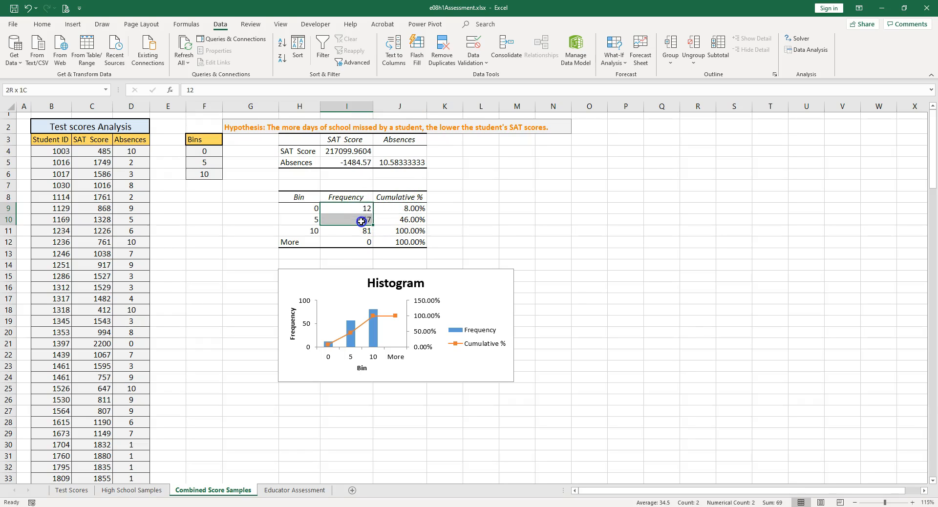
left_click(383, 221)
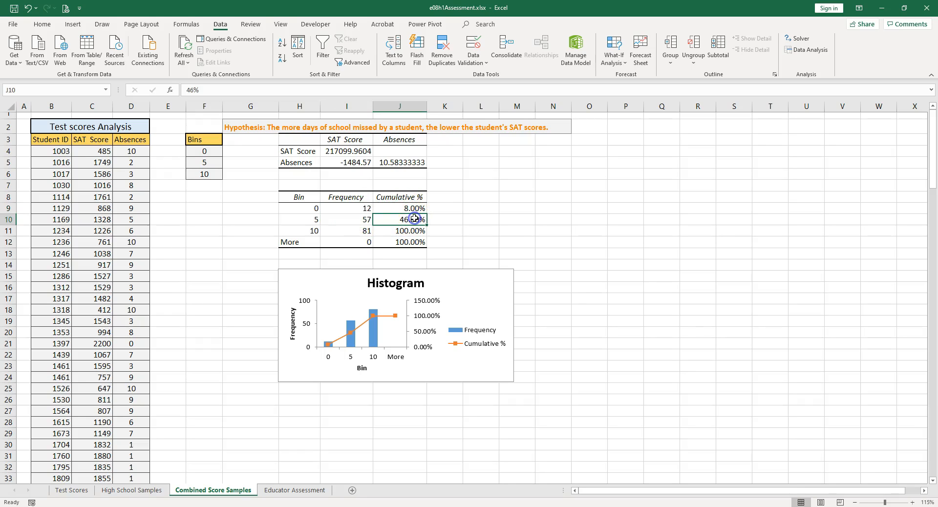
left_click_drag(364, 209, 361, 234)
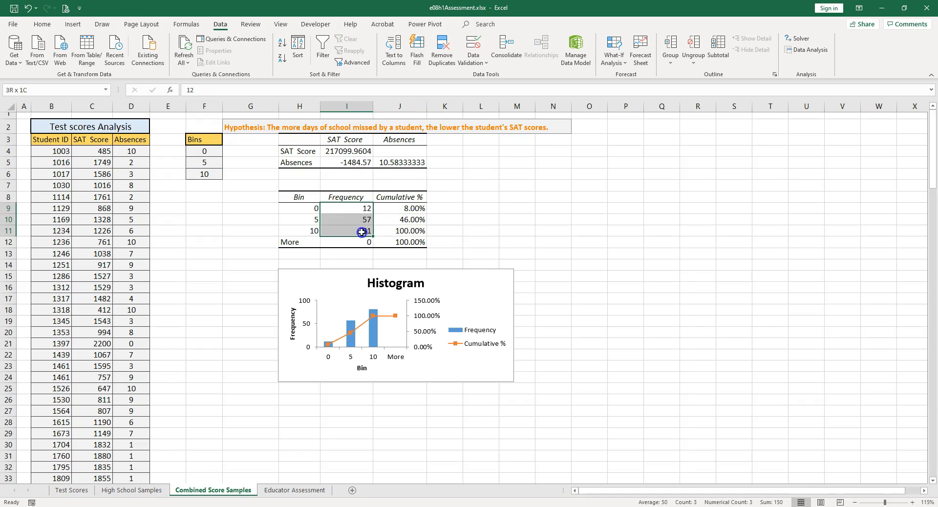
left_click(405, 230)
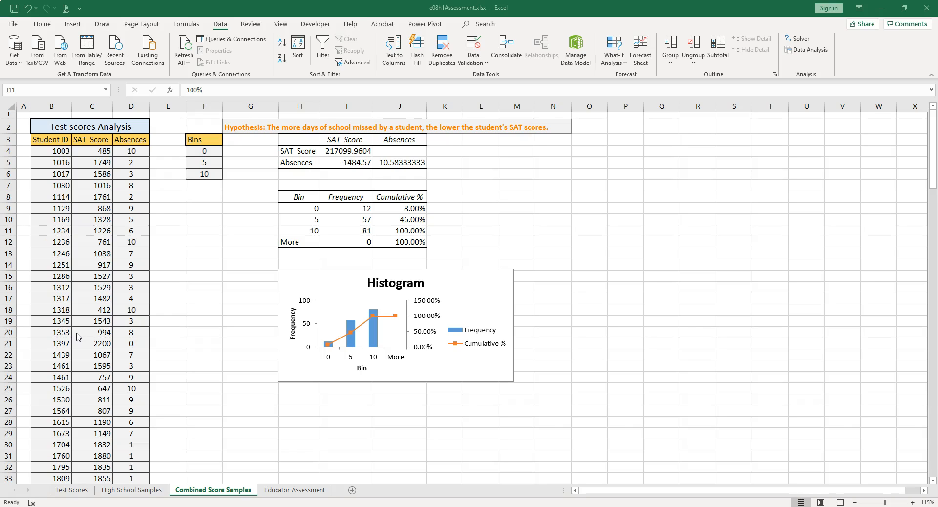
- Sort the student data by Absences in ascending order
left_click(132, 149)
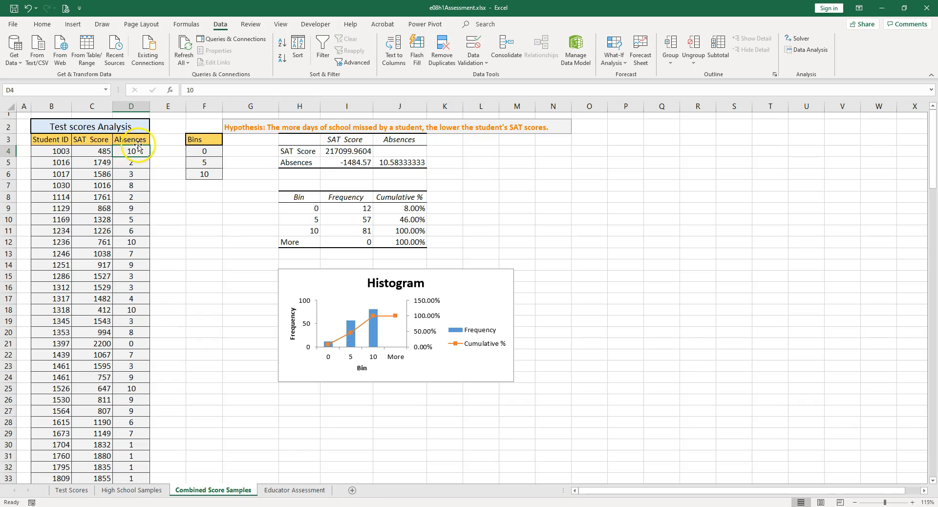
left_click(302, 53)
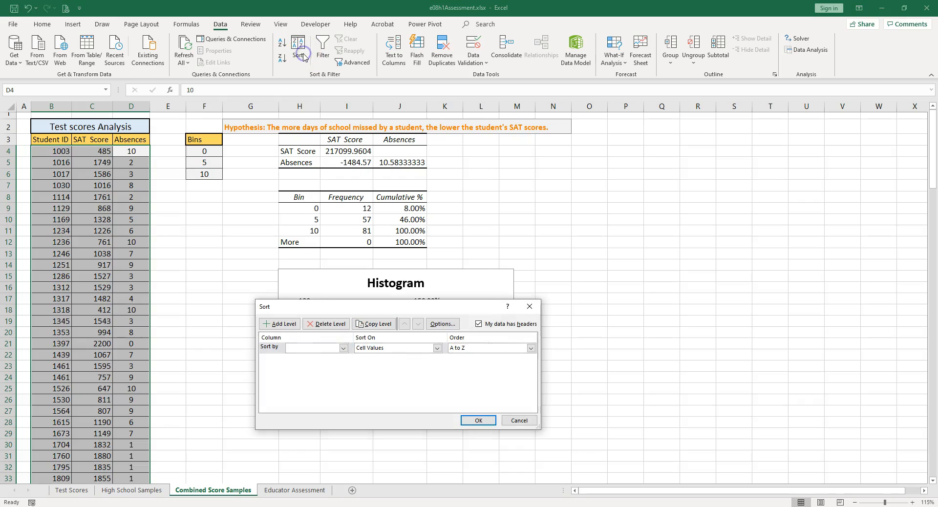
left_click(333, 348)
left_click(323, 370)
left_click(479, 421)
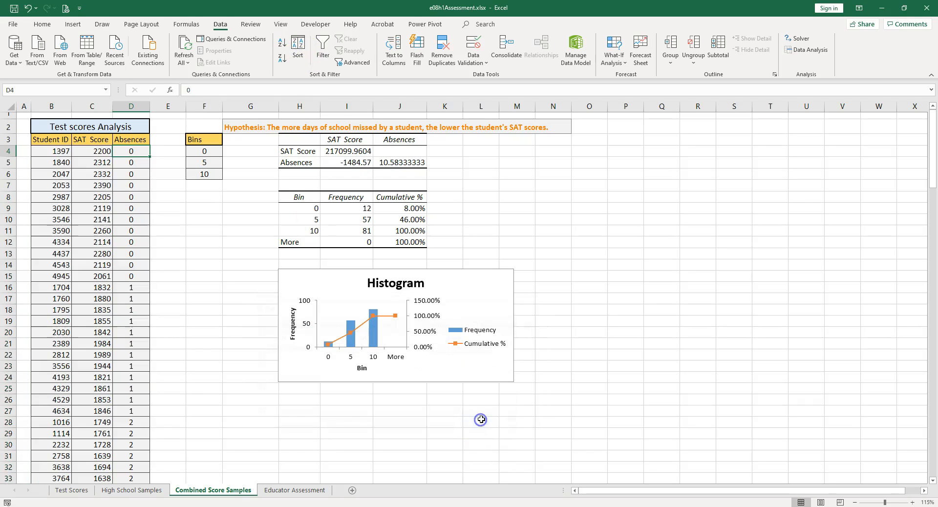
- Create a line-chart forecast worksheet from the SAT Score and Absences data in C3:D153 with the forecast ending at 15
left_click_drag(94, 140, 125, 140)
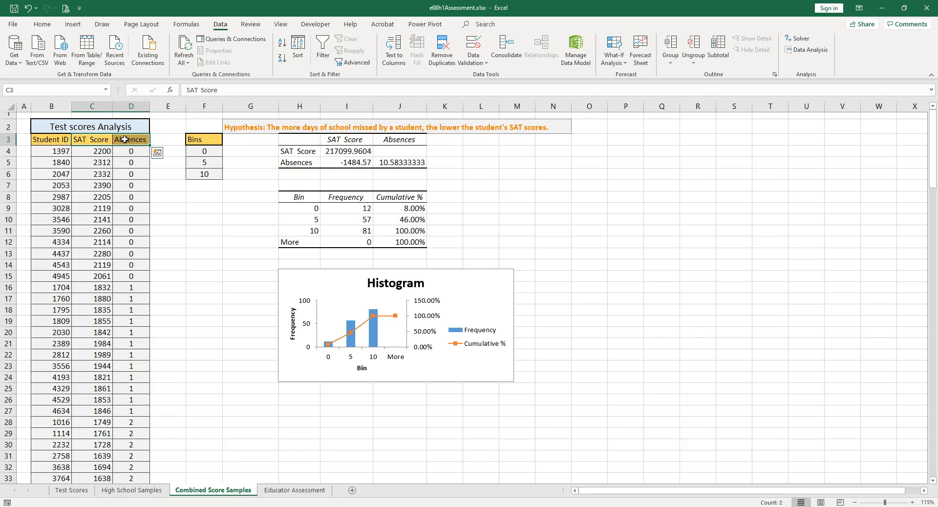
key("ctrl+shift+Down")
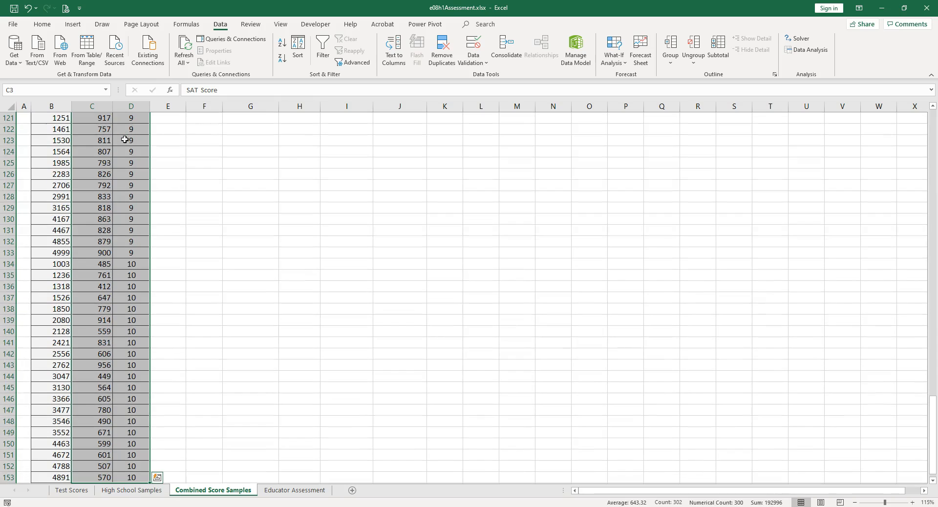
scroll(273, 252, "up", 10)
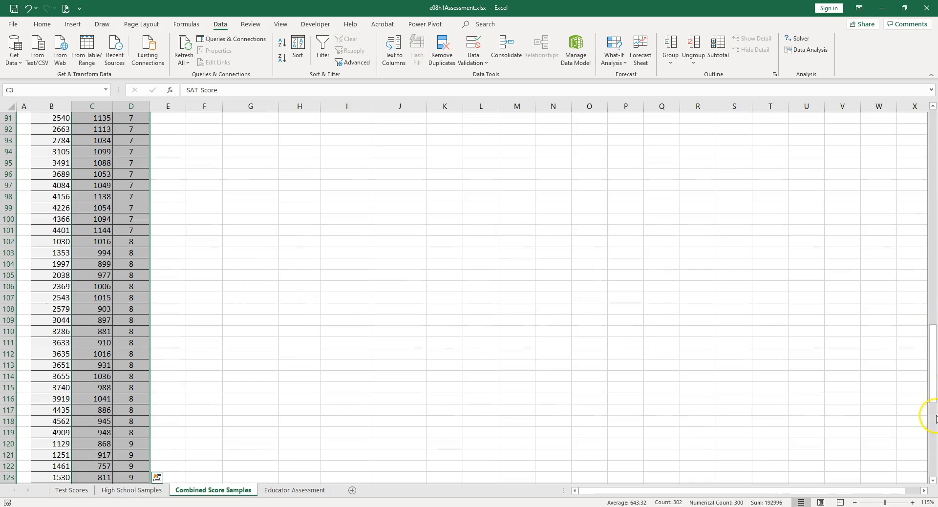
left_click_drag(934, 379, 879, 142)
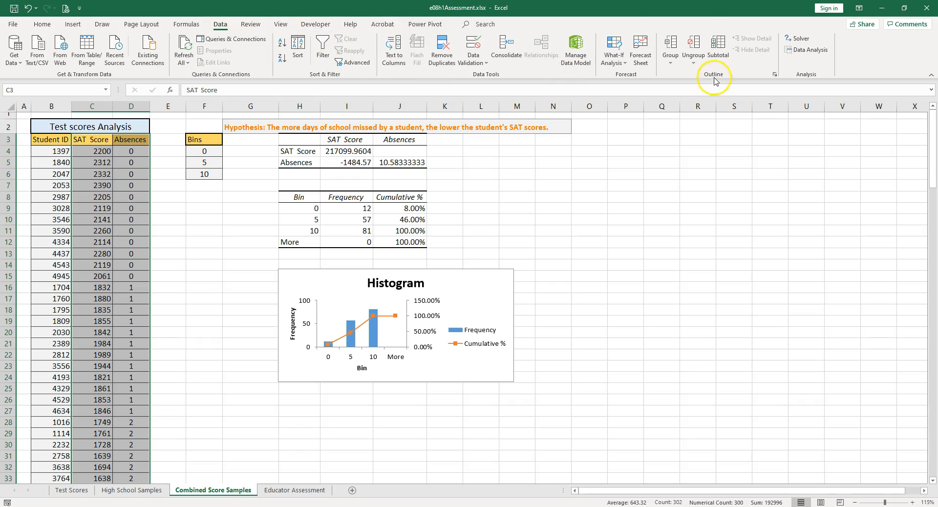
left_click(643, 57)
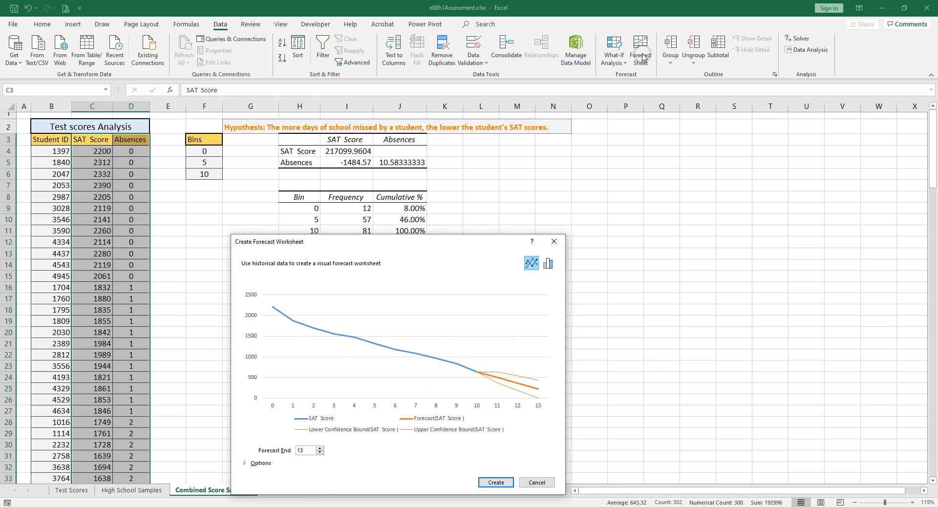
left_click(320, 449)
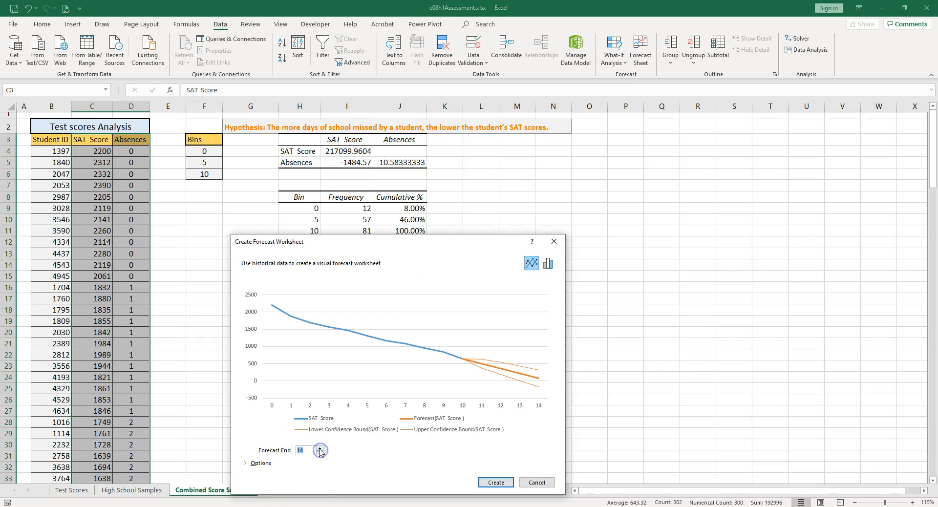
left_click(320, 448)
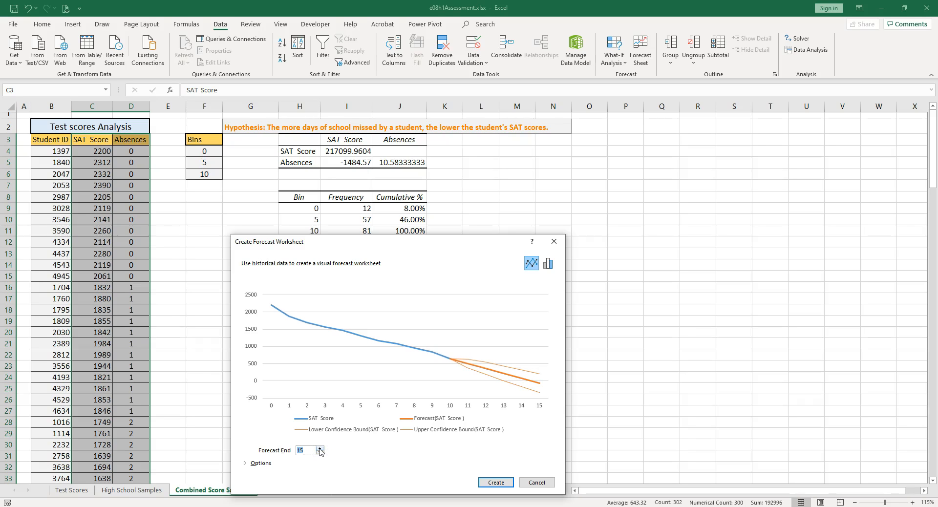
left_click(497, 483)
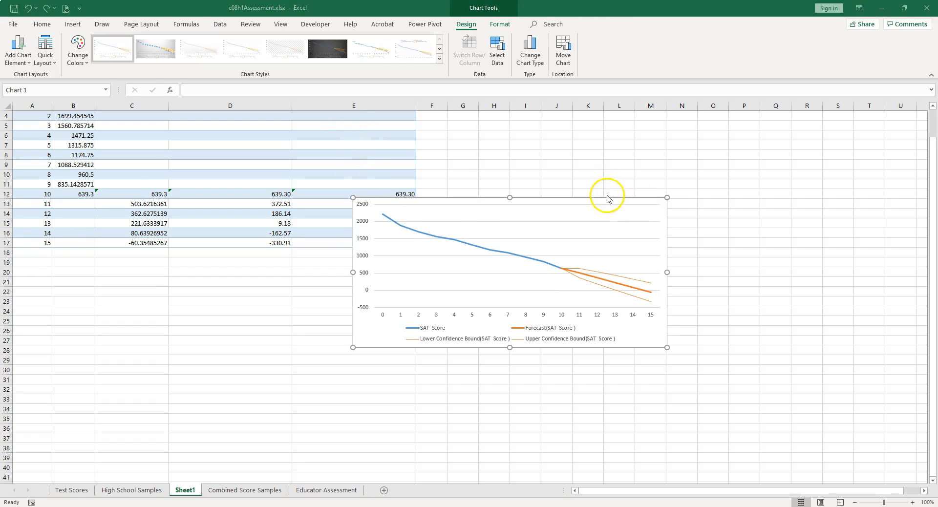
- Apply a chart style with distinct line colours and round markers to the forecast chart, and place it enlarged below the forecast table
left_click(608, 198)
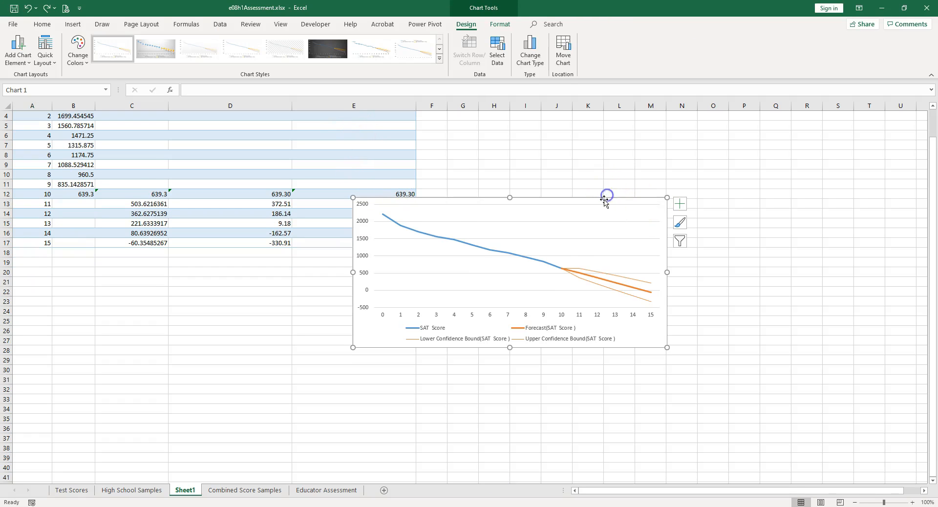
left_click(440, 58)
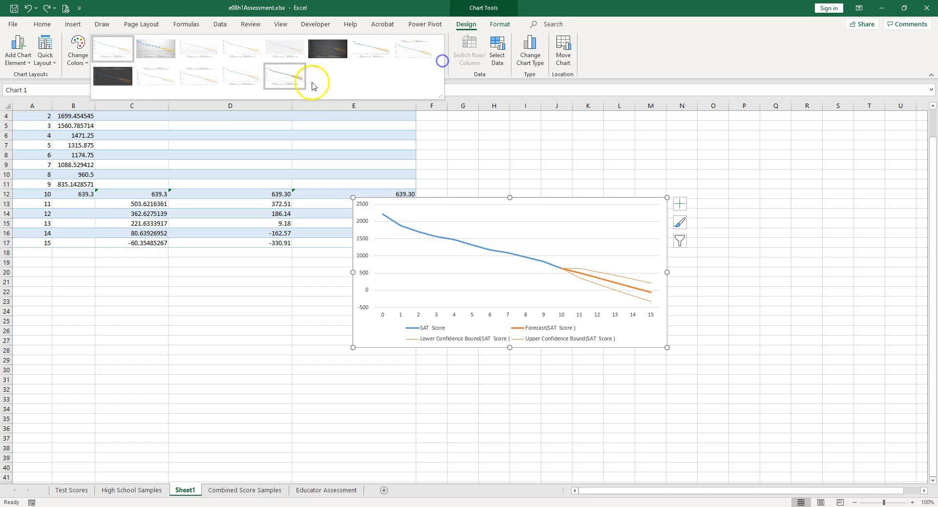
left_click(233, 76)
left_click_drag(531, 194, 190, 250)
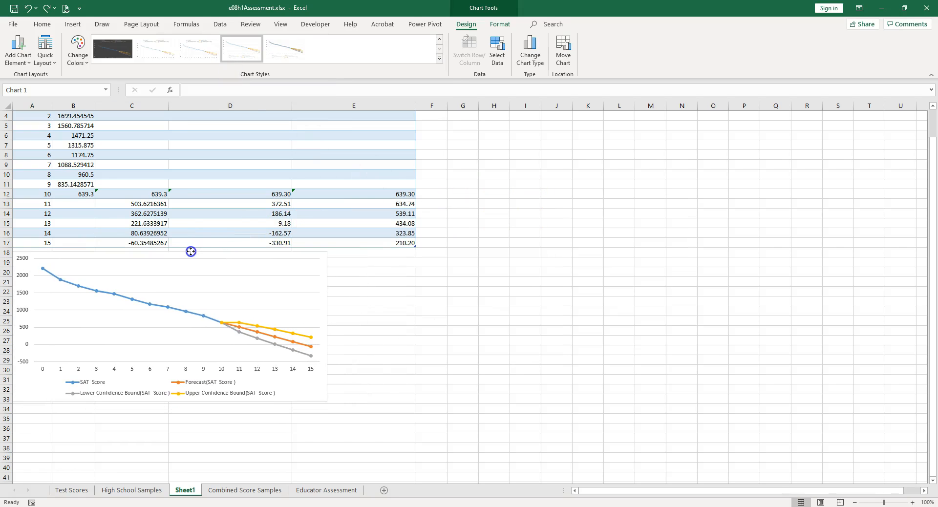
left_click_drag(325, 402, 476, 476)
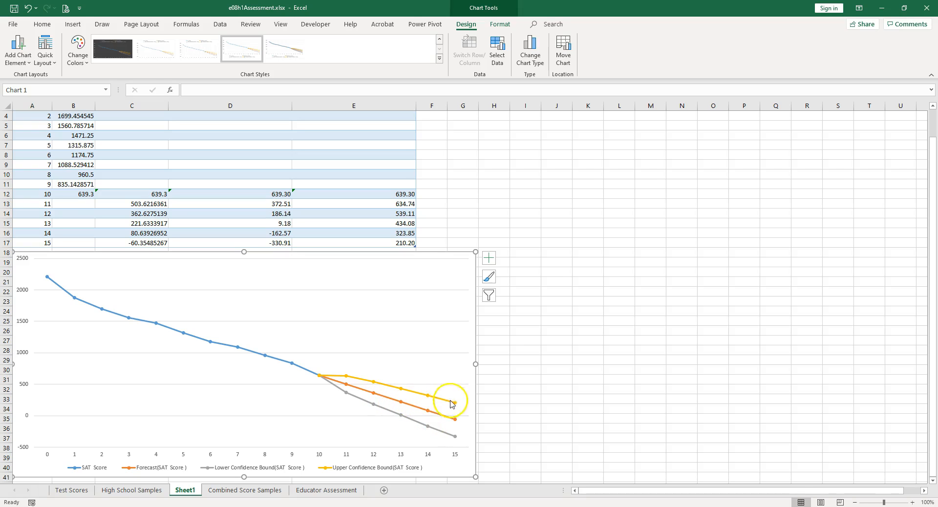
- Examine the forecast table, comparing the historical SAT scores with the forecast values and lower and upper confidence bounds for 11 to 15 absences
left_click(147, 208)
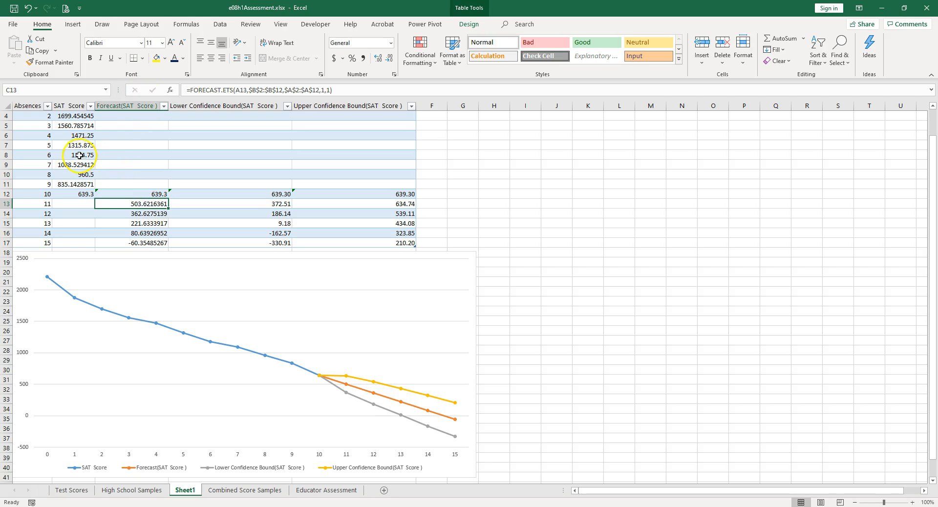
left_click_drag(79, 118, 84, 195)
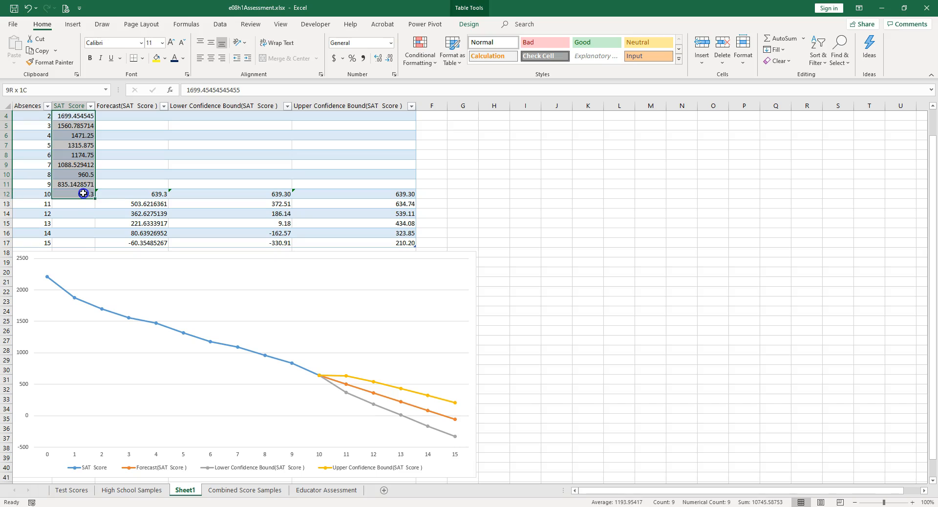
left_click_drag(153, 206, 366, 247)
left_click(259, 204)
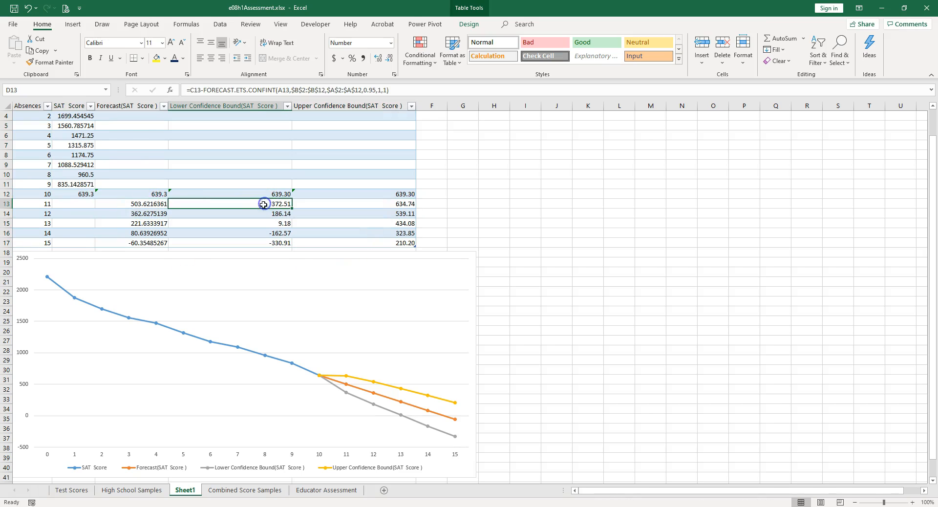
left_click(147, 204)
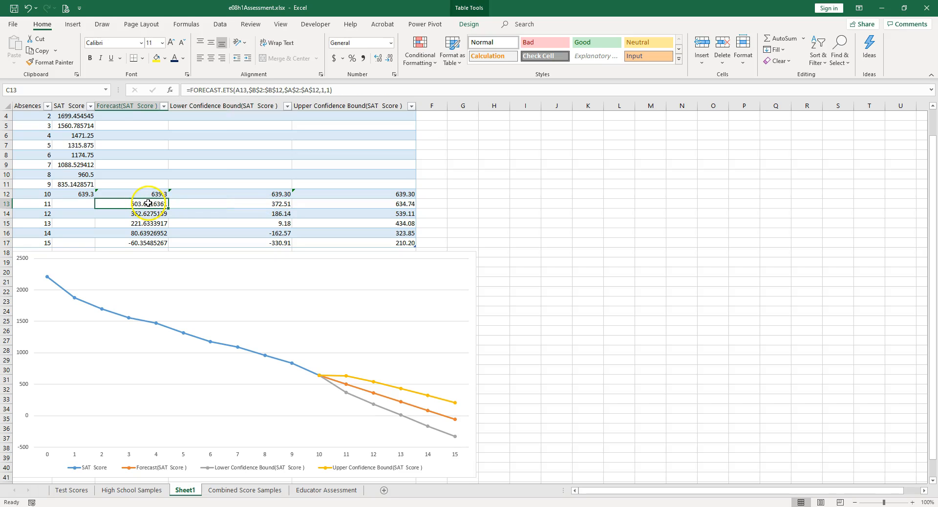
left_click(281, 204)
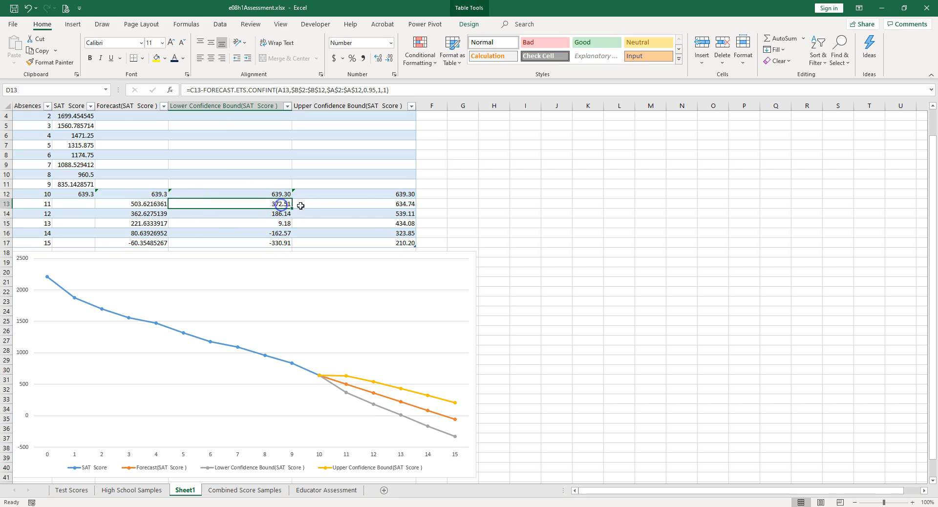
left_click(402, 203)
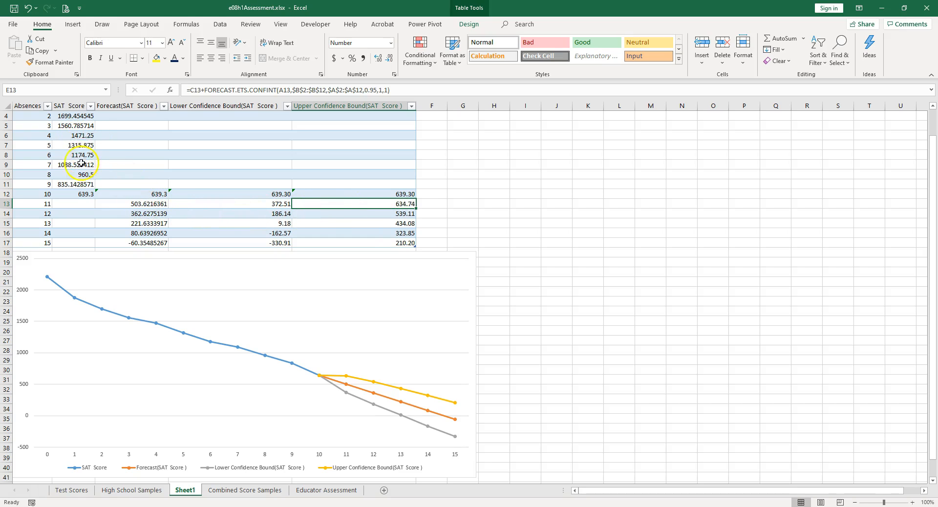
left_click_drag(78, 137, 77, 192)
left_click_drag(152, 204, 153, 244)
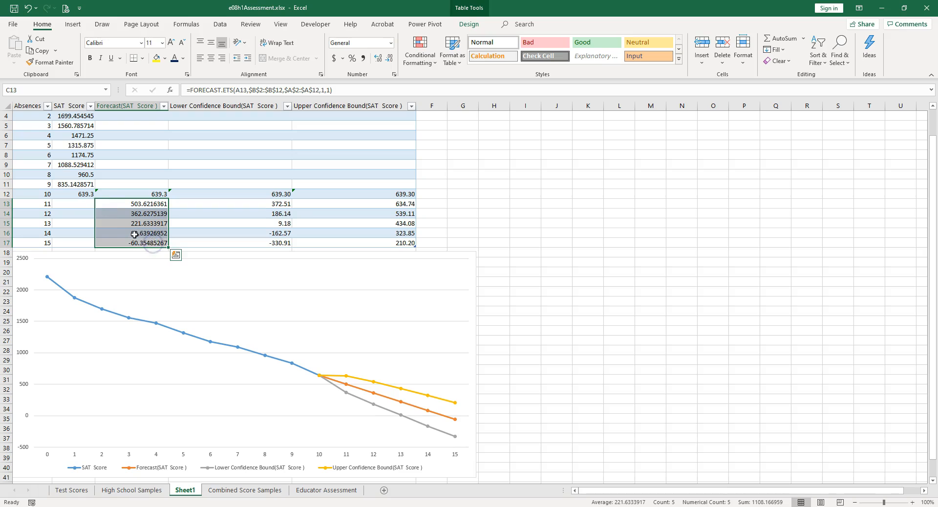
left_click(140, 244)
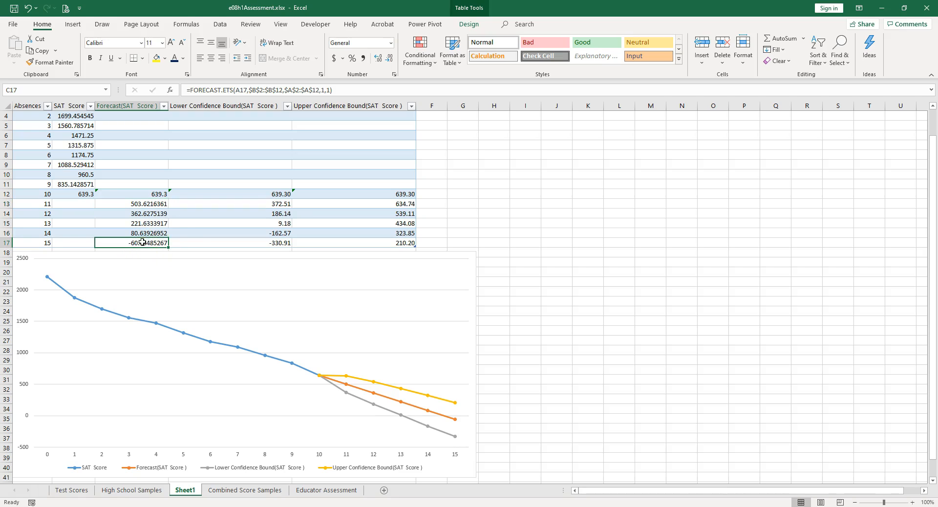